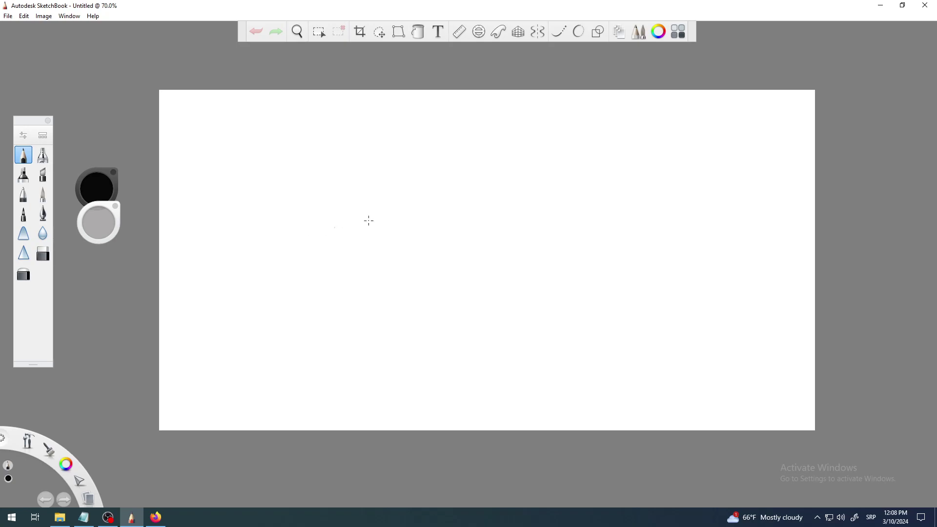
Show and hide the Layer Editor repeatedly, checking its entry among the available windows.
{"action": "left_click", "coordinate": [620, 34]}
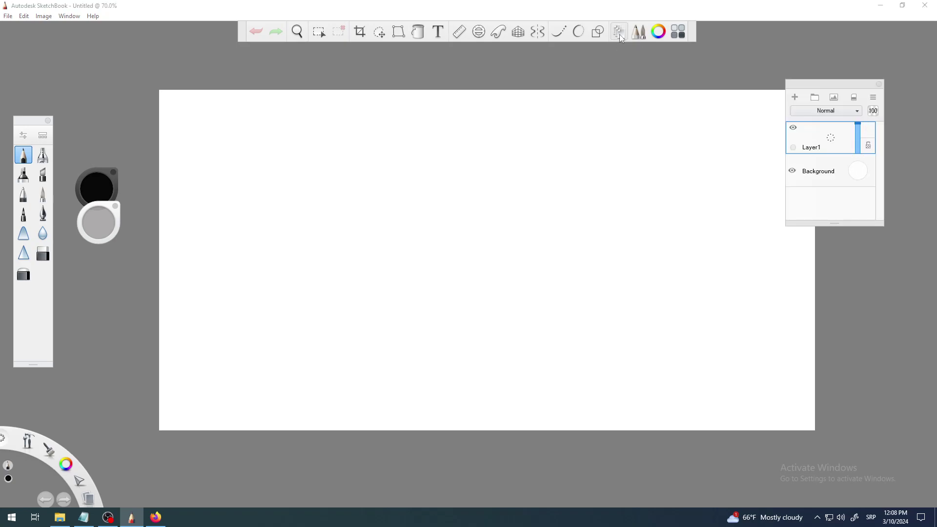
{"action": "left_click", "coordinate": [620, 34]}
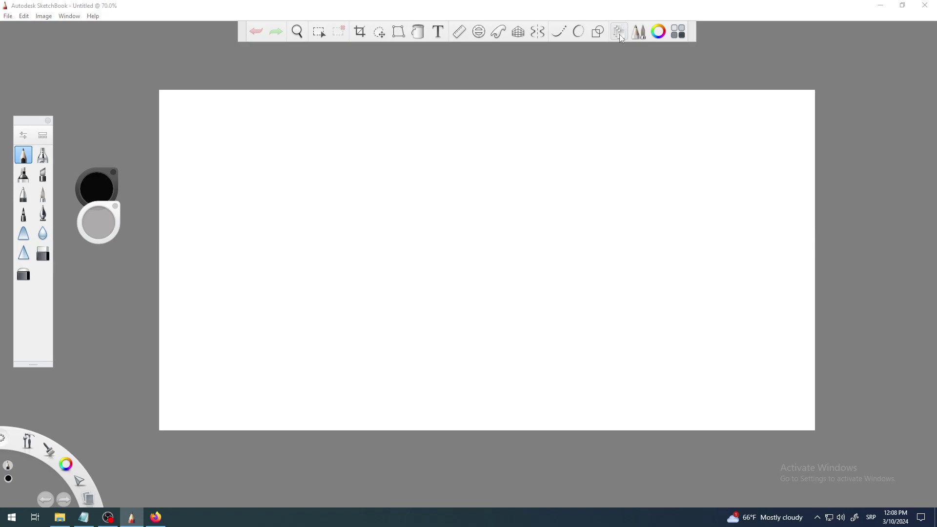
{"action": "left_click", "coordinate": [620, 34]}
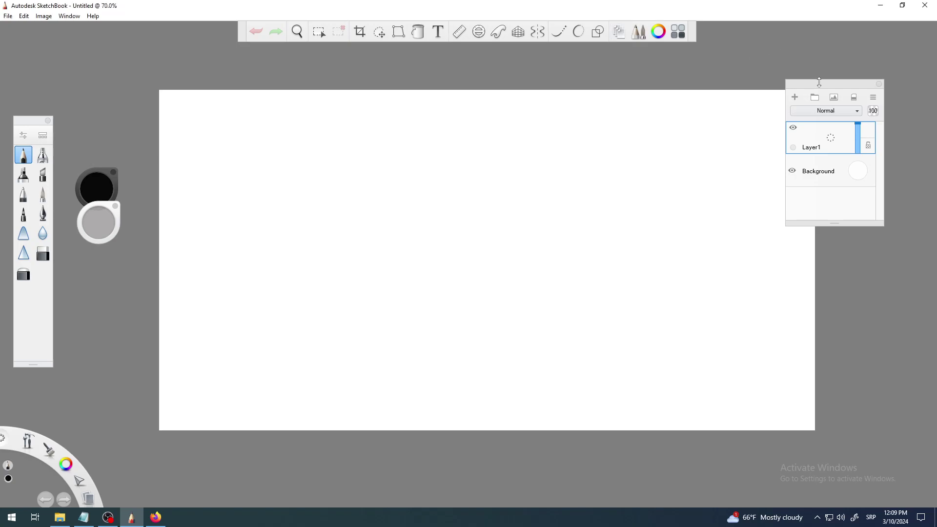
{"action": "mouse_move", "coordinate": [823, 88]}
{"action": "left_mouse_down"}
{"action": "mouse_move", "coordinate": [833, 95]}
{"action": "mouse_move", "coordinate": [815, 82]}
{"action": "left_mouse_up"}
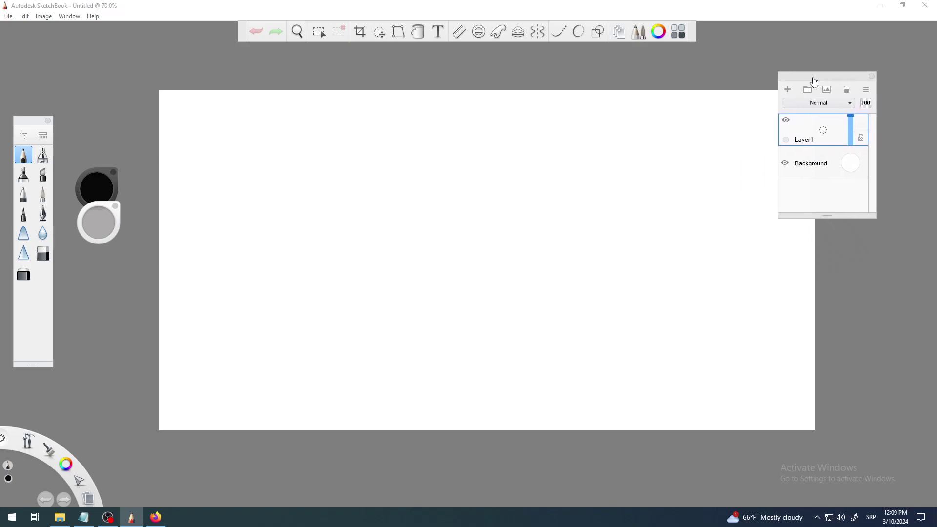
{"action": "left_click", "coordinate": [620, 35]}
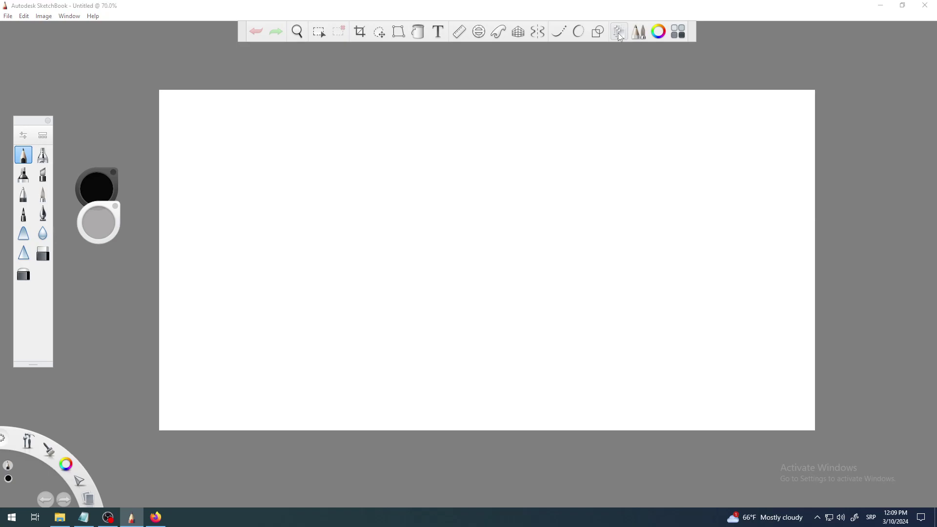
{"action": "left_click", "coordinate": [620, 35]}
{"action": "left_click", "coordinate": [620, 35]}
{"action": "left_click", "coordinate": [620, 35]}
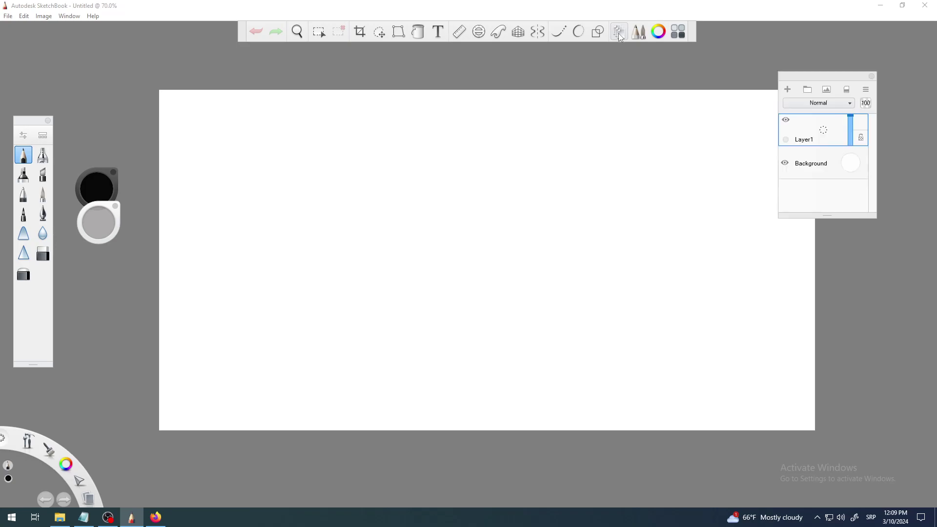
{"action": "left_click", "coordinate": [70, 16]}
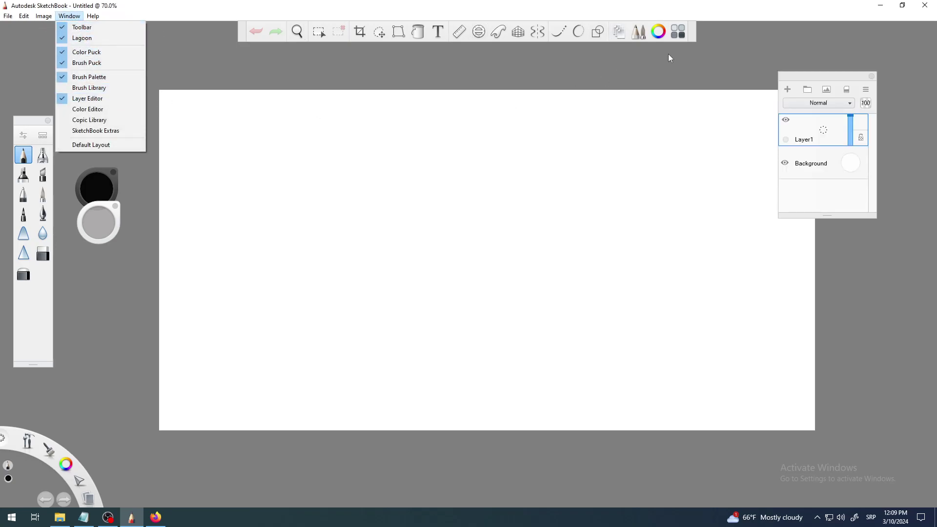
{"action": "left_click", "coordinate": [620, 35]}
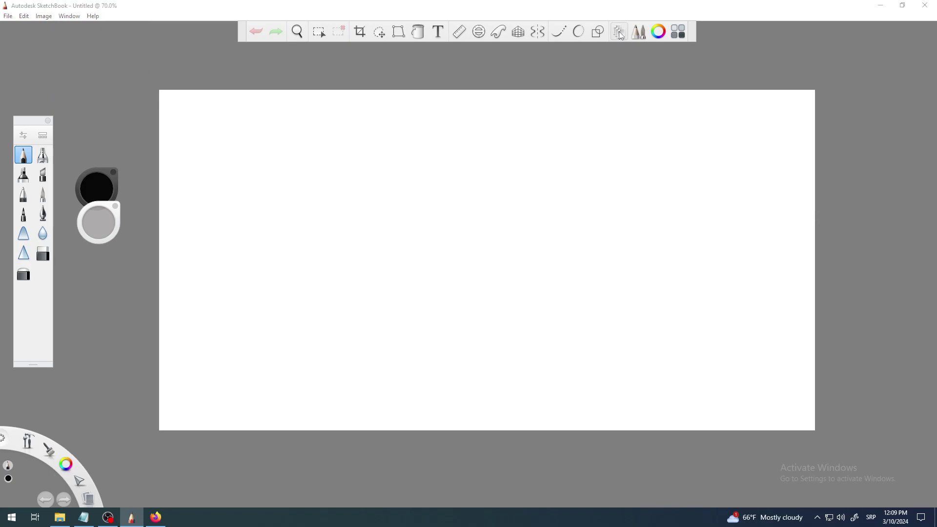
{"action": "left_click", "coordinate": [620, 35]}
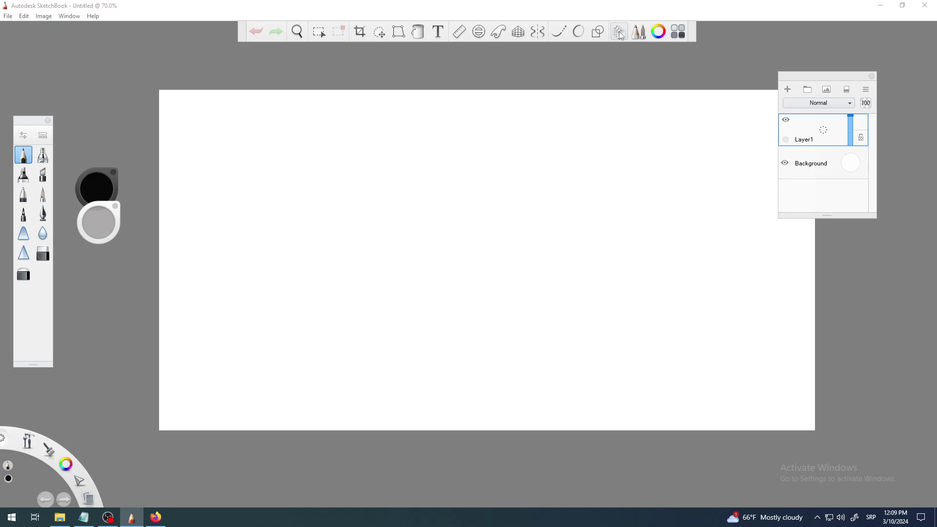
{"action": "left_click", "coordinate": [620, 34]}
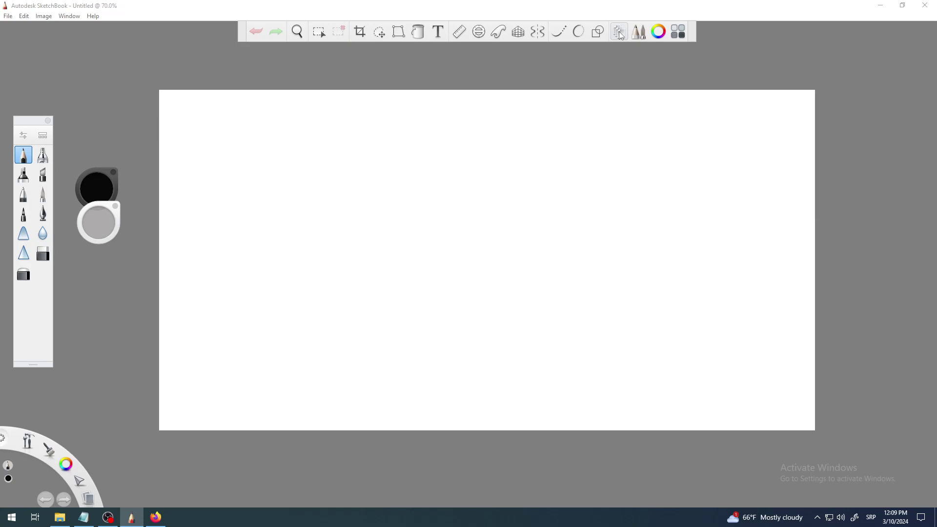
{"action": "left_click", "coordinate": [621, 36]}
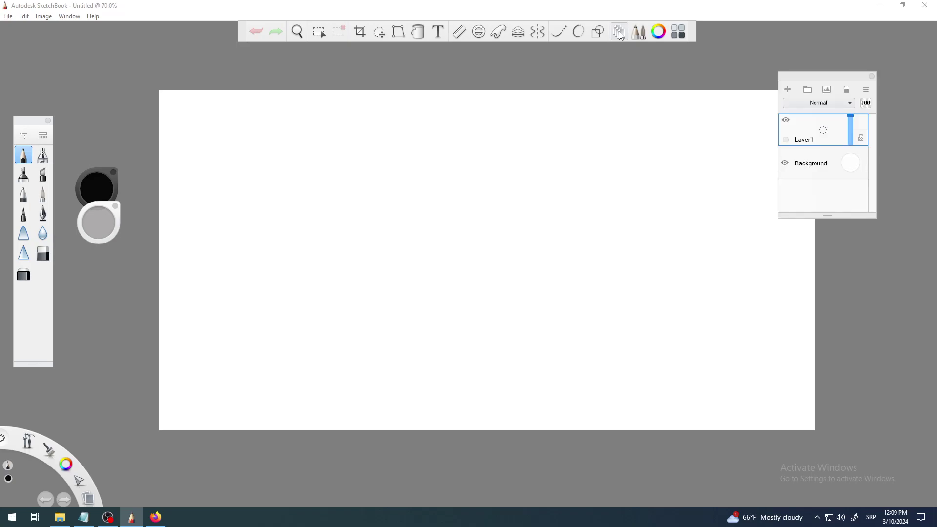
{"action": "left_click", "coordinate": [620, 35]}
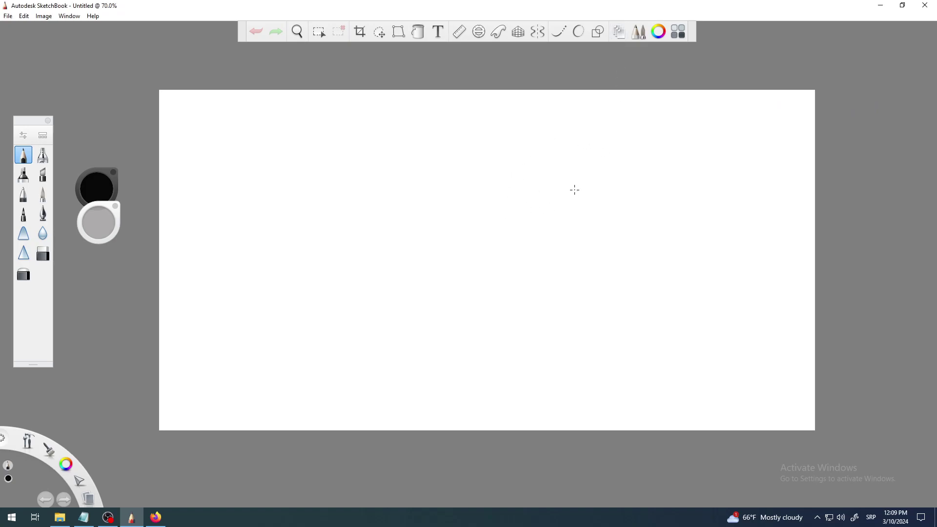
Reposition the Layer Editor over the canvas's upper-right corner, shorten it to just fit its layers, and hide it.
{"action": "left_click", "coordinate": [620, 34]}
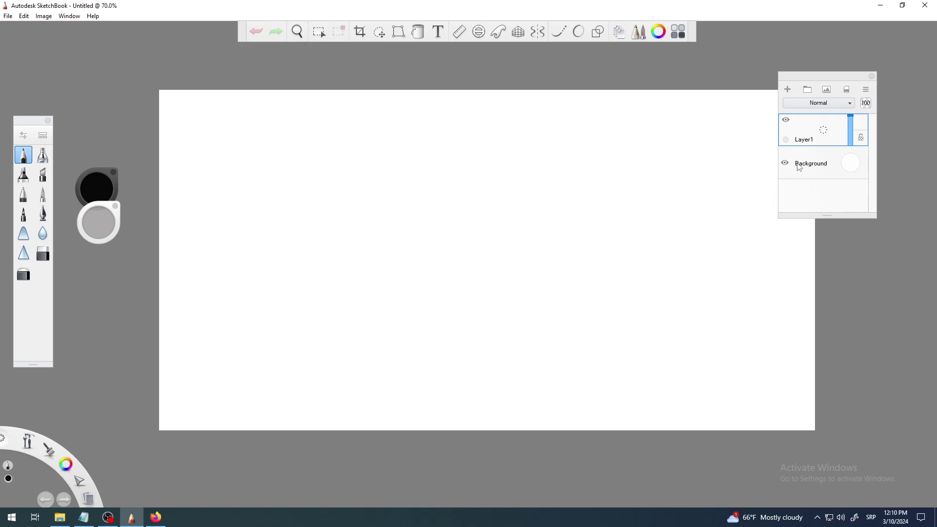
{"action": "left_click_drag", "start_coordinate": [822, 80], "coordinate": [758, 83]}
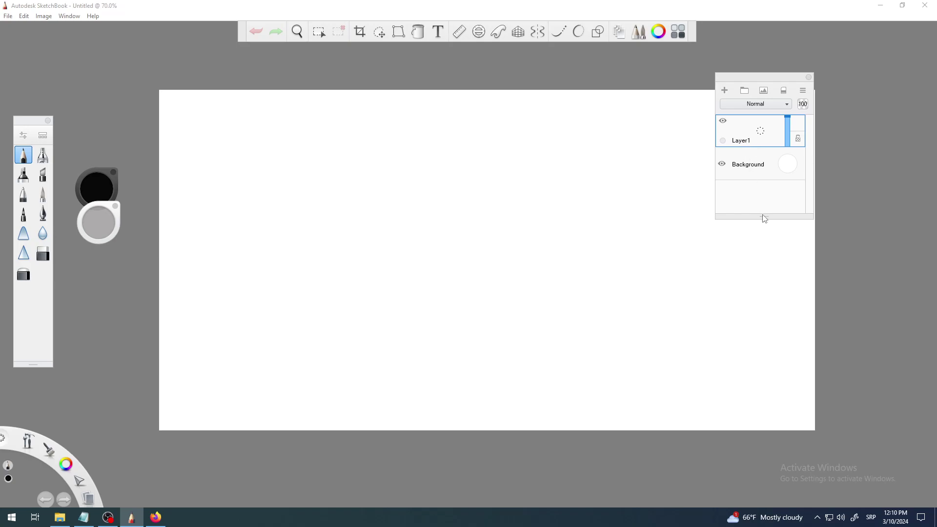
{"action": "left_click_drag", "start_coordinate": [764, 217], "coordinate": [770, 196]}
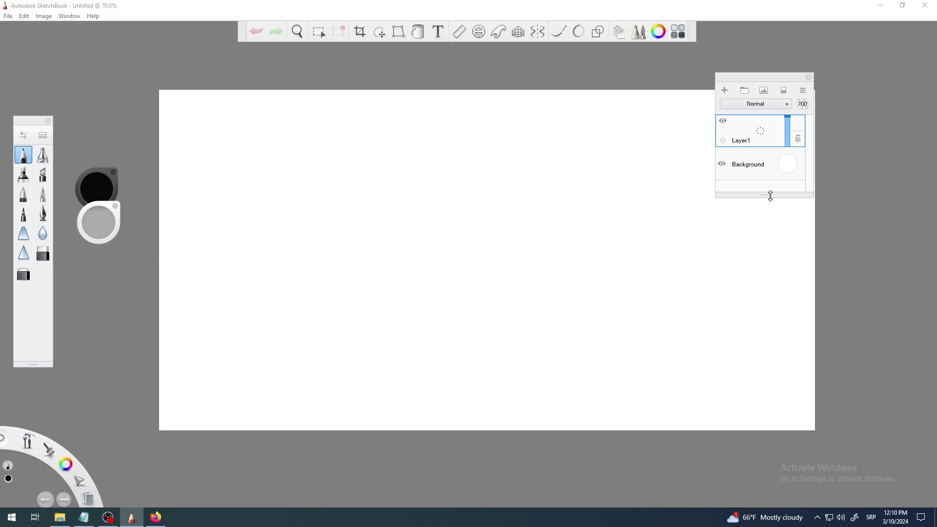
{"action": "left_click", "coordinate": [809, 77]}
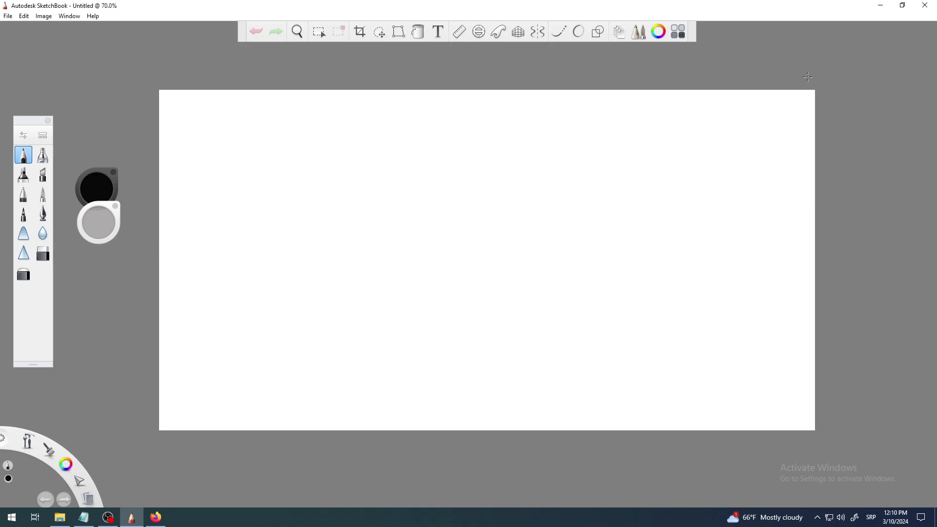
Create a new blank sketch and place the Layer Editor over the canvas's upper-right corner.
{"action": "left_click", "coordinate": [8, 16]}
{"action": "left_click", "coordinate": [19, 28]}
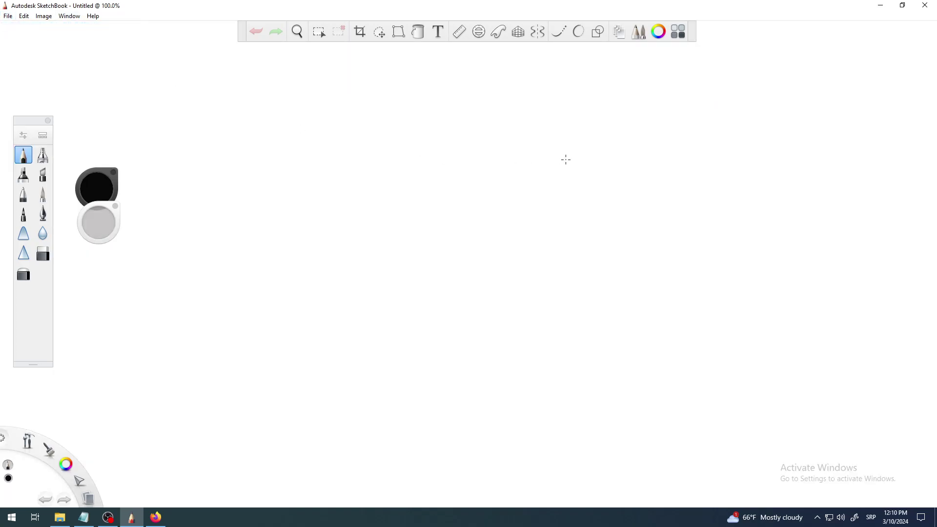
{"action": "left_click", "coordinate": [618, 33]}
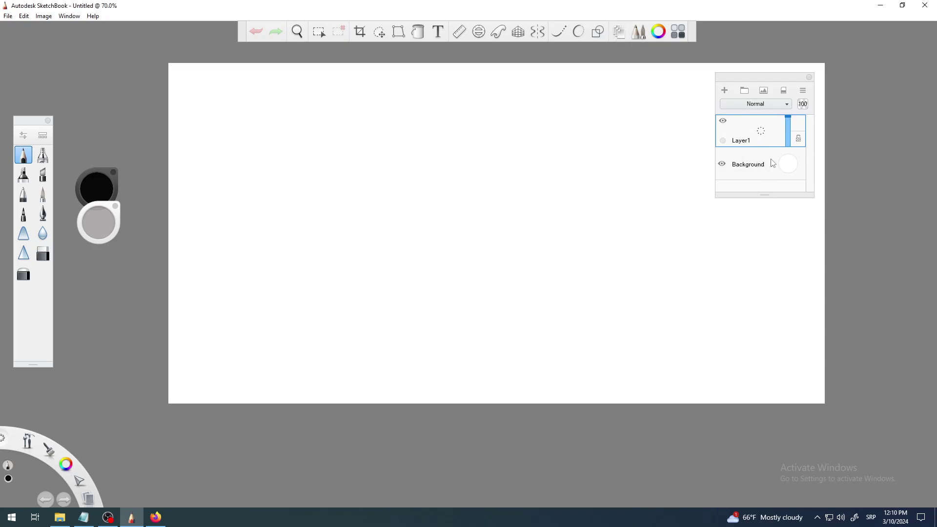
{"action": "mouse_move", "coordinate": [810, 73]}
{"action": "left_mouse_down"}
{"action": "mouse_move", "coordinate": [812, 61]}
{"action": "mouse_move", "coordinate": [812, 82]}
{"action": "mouse_move", "coordinate": [825, 64]}
{"action": "left_mouse_up"}
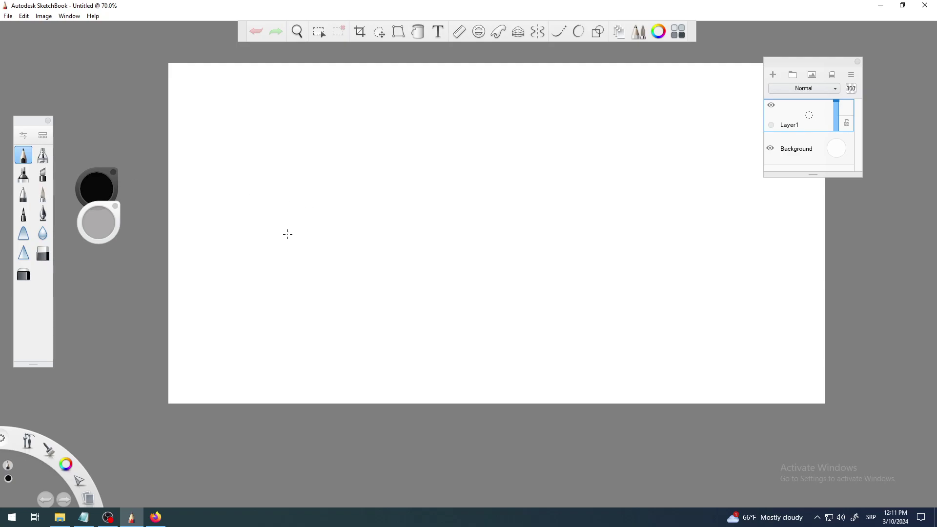
Draw a black zigzag pencil line across the middle of the canvas on Layer1.
{"action": "mouse_move", "coordinate": [270, 245]}
{"action": "left_mouse_down"}
{"action": "mouse_move", "coordinate": [297, 181]}
{"action": "mouse_move", "coordinate": [303, 248]}
{"action": "mouse_move", "coordinate": [369, 185]}
{"action": "mouse_move", "coordinate": [380, 265]}
{"action": "mouse_move", "coordinate": [448, 194]}
{"action": "mouse_move", "coordinate": [575, 256]}
{"action": "mouse_move", "coordinate": [631, 229]}
{"action": "mouse_move", "coordinate": [668, 305]}
{"action": "mouse_move", "coordinate": [701, 231]}
{"action": "mouse_move", "coordinate": [728, 325]}
{"action": "left_mouse_up"}
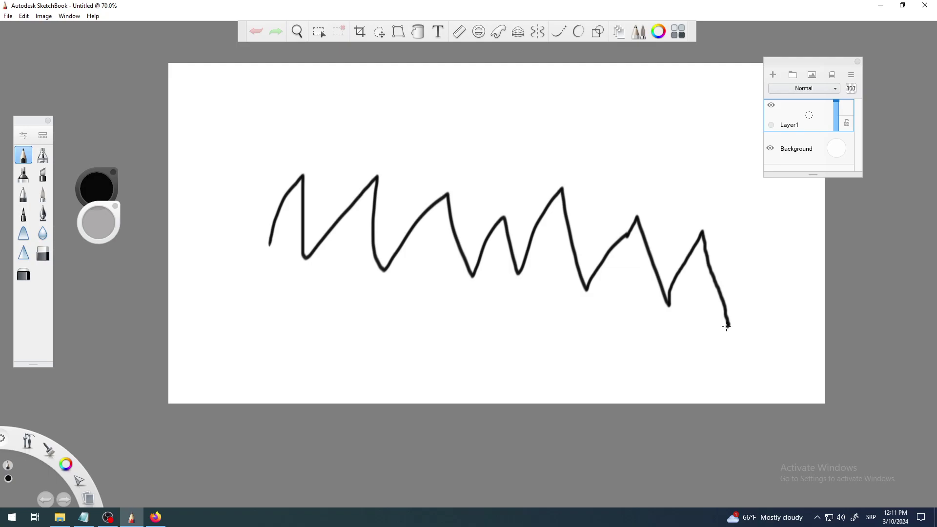
{"action": "left_click_drag", "start_coordinate": [726, 326], "coordinate": [728, 327]}
Hide and show Layer1 repeatedly to demonstrate its effect on the zigzag, leaving the layer visible.
{"action": "left_click", "coordinate": [772, 106]}
{"action": "left_click", "coordinate": [772, 106]}
{"action": "left_click", "coordinate": [772, 106]}
{"action": "left_click", "coordinate": [772, 106]}
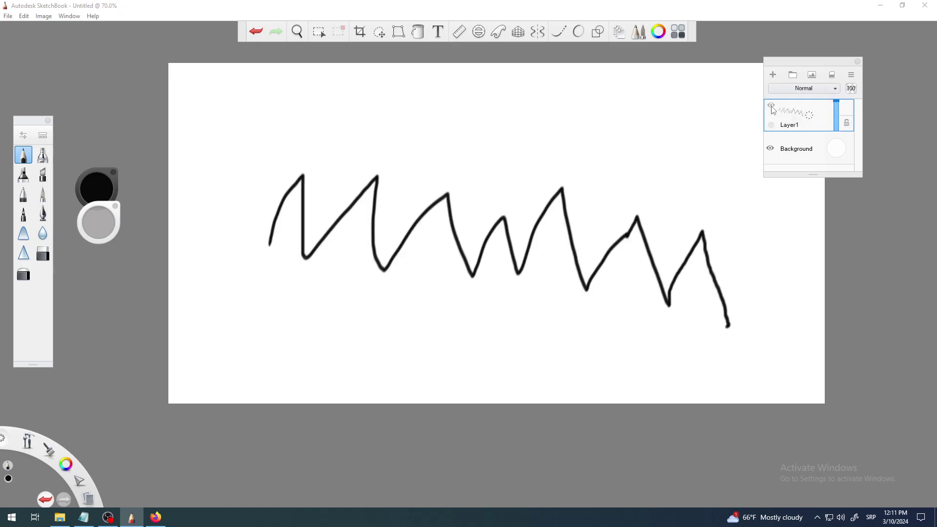
{"action": "left_click", "coordinate": [772, 106]}
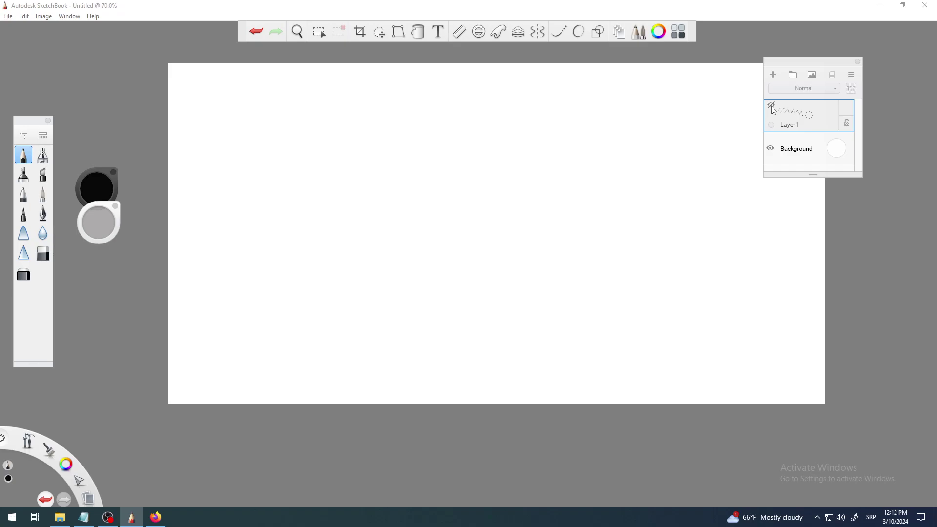
{"action": "left_click", "coordinate": [771, 106]}
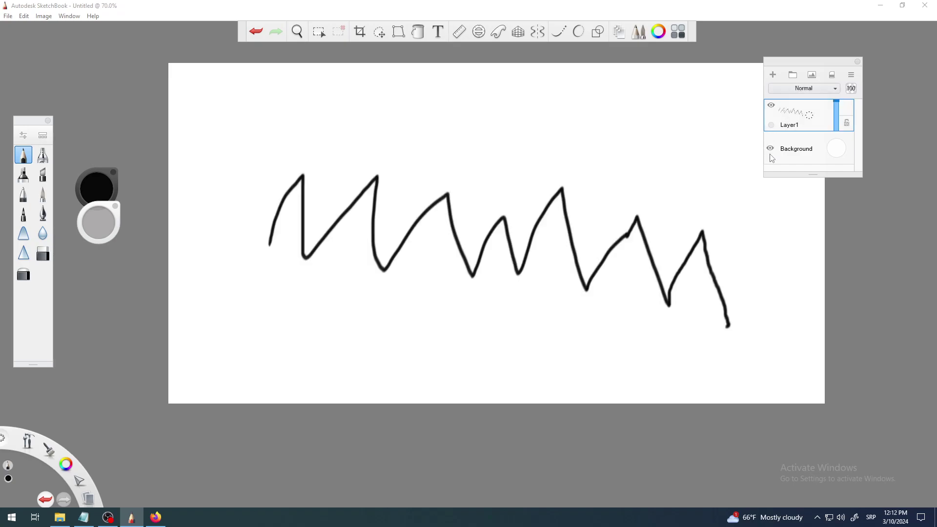
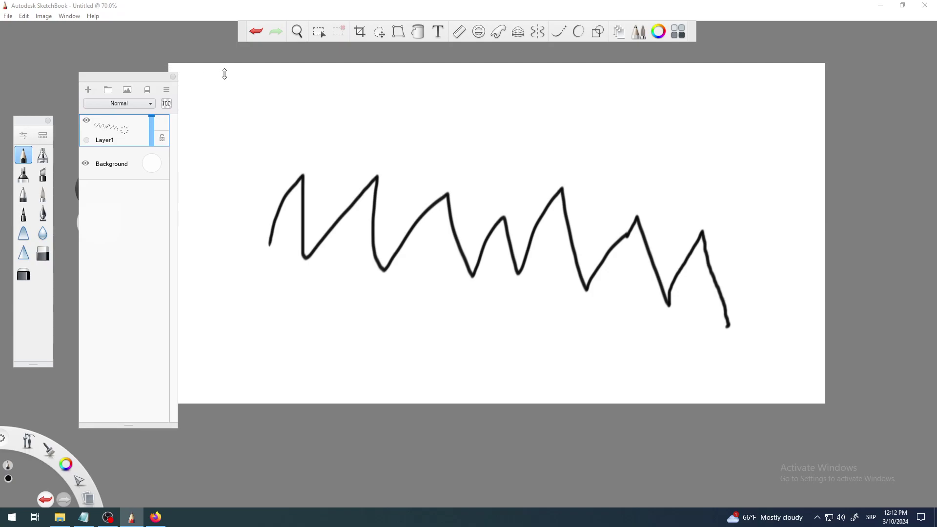
Move the Layer Editor over the canvas's right edge and add a new layer above Layer1.
{"action": "mouse_move", "coordinate": [110, 78]}
{"action": "left_mouse_down"}
{"action": "mouse_move", "coordinate": [539, 119]}
{"action": "mouse_move", "coordinate": [524, 112]}
{"action": "mouse_move", "coordinate": [804, 99]}
{"action": "mouse_move", "coordinate": [803, 51]}
{"action": "left_mouse_up"}
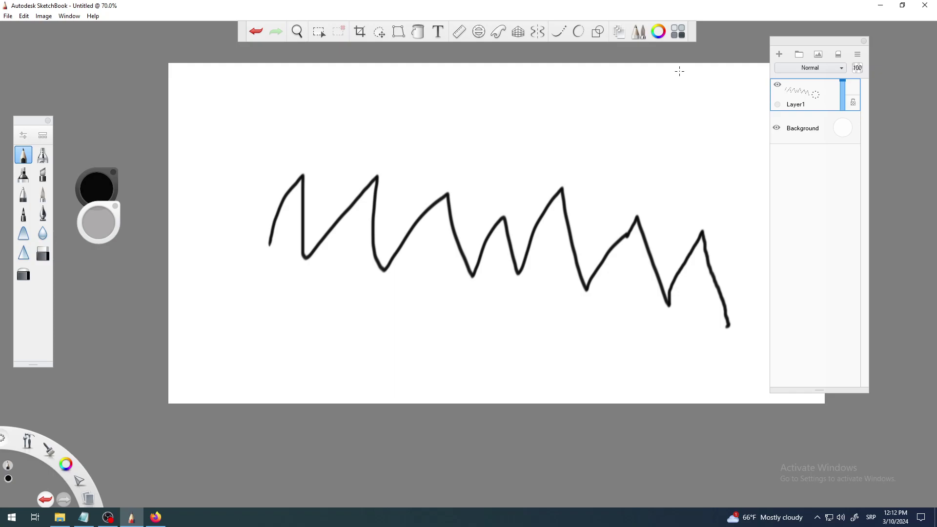
{"action": "left_click_drag", "start_coordinate": [812, 42], "coordinate": [826, 51]}
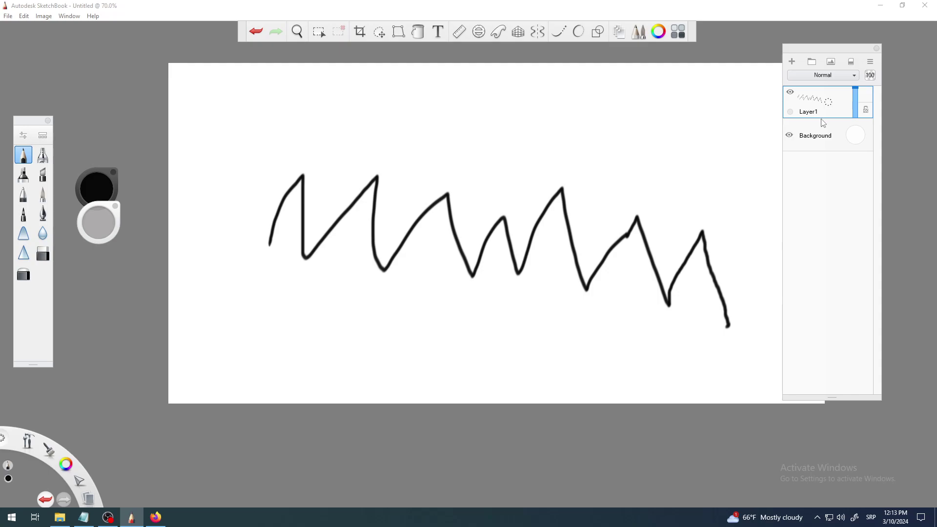
{"action": "left_click", "coordinate": [450, 217]}
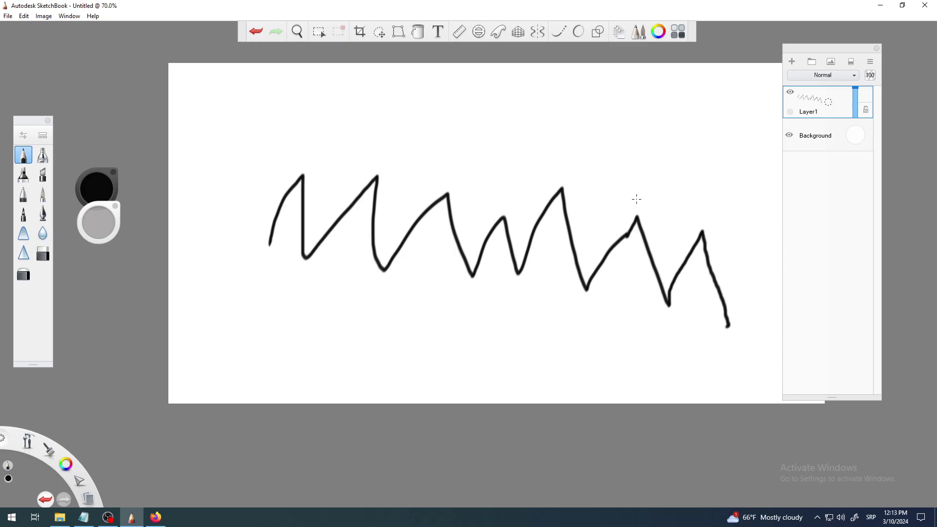
{"action": "left_click", "coordinate": [793, 63]}
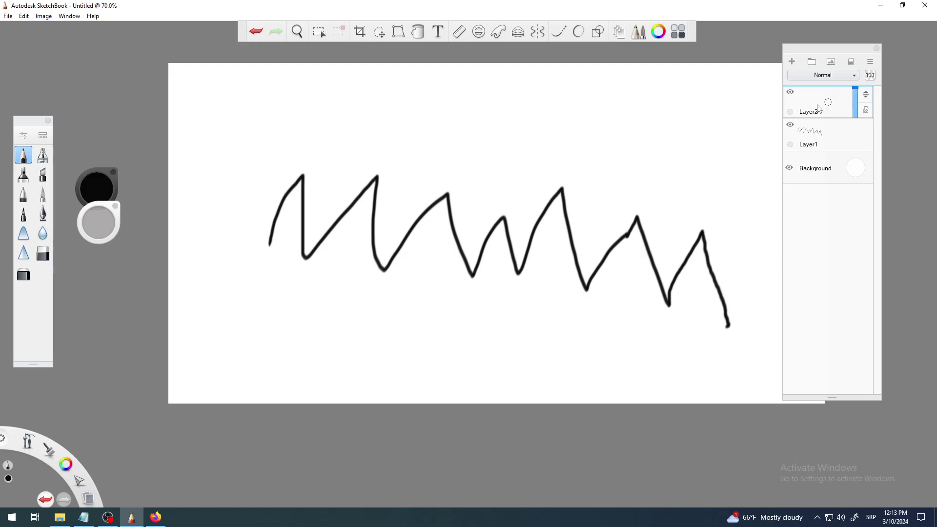
Toggle Layer1's visibility off and on, and extend its zigzag line with another peak to the canvas's left edge.
{"action": "left_click", "coordinate": [830, 137]}
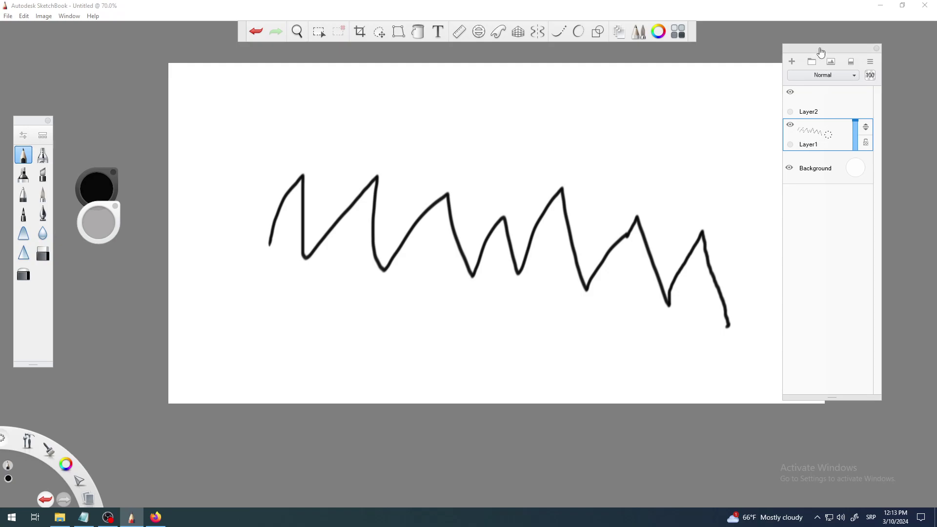
{"action": "left_click", "coordinate": [793, 125]}
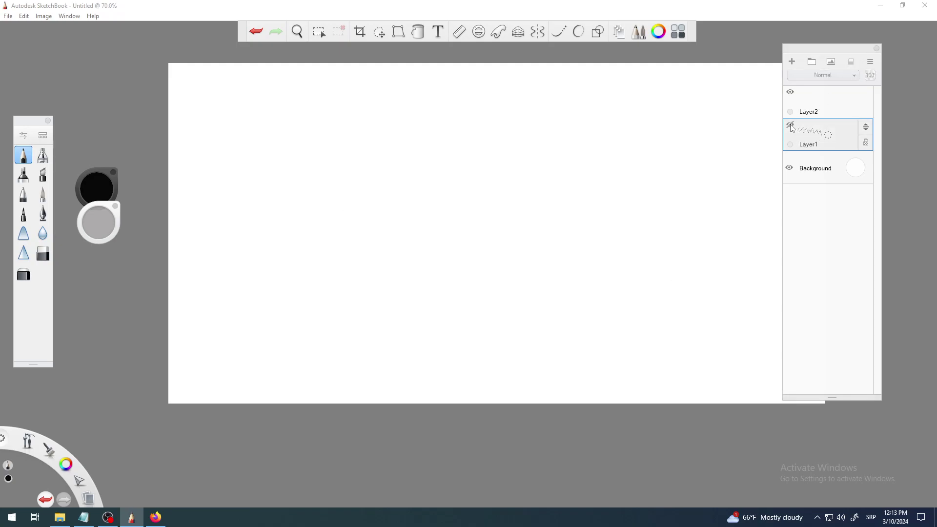
{"action": "left_click", "coordinate": [793, 125]}
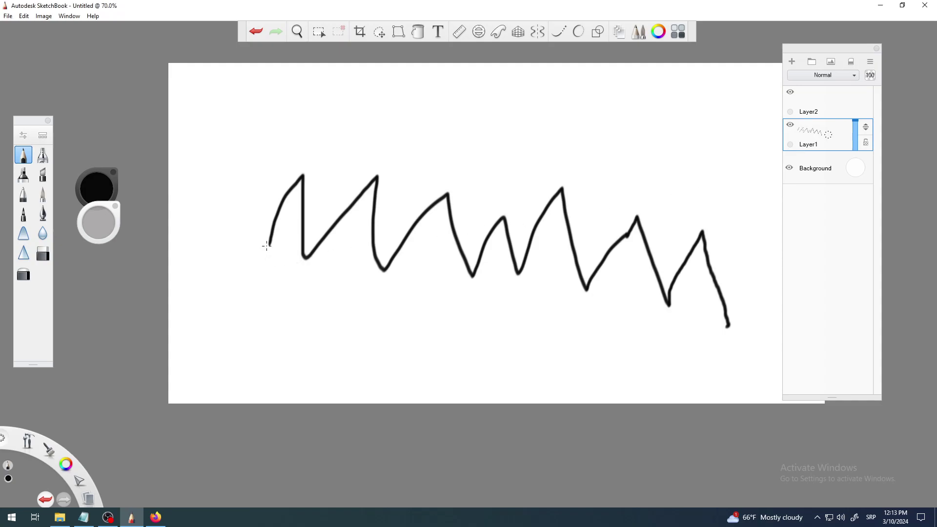
{"action": "mouse_move", "coordinate": [269, 244]}
{"action": "left_mouse_down"}
{"action": "mouse_move", "coordinate": [263, 207]}
{"action": "mouse_move", "coordinate": [237, 169]}
{"action": "mouse_move", "coordinate": [165, 243]}
{"action": "left_mouse_up"}
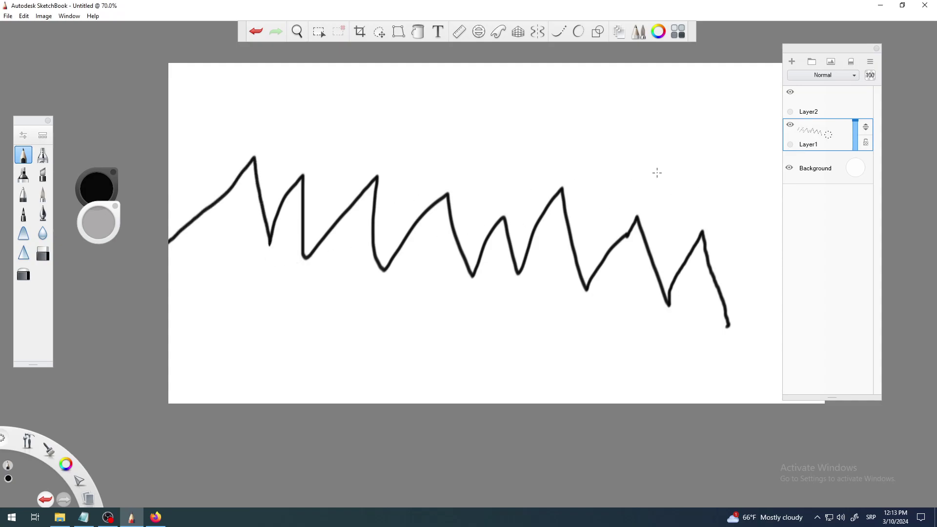
Draw six small black ovals above the zigzag line on Layer2.
{"action": "left_click", "coordinate": [830, 105]}
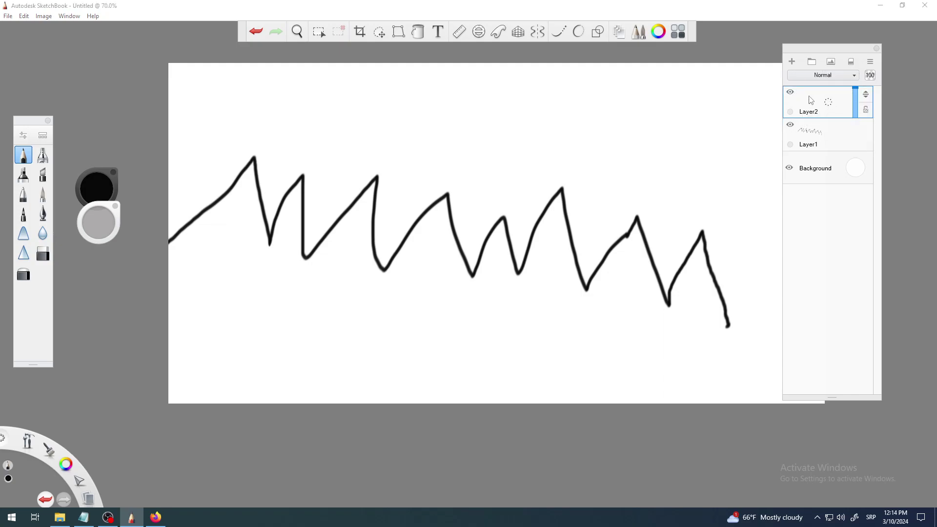
{"action": "mouse_move", "coordinate": [479, 124]}
{"action": "left_mouse_down"}
{"action": "mouse_move", "coordinate": [459, 129]}
{"action": "mouse_move", "coordinate": [483, 148]}
{"action": "mouse_move", "coordinate": [487, 125]}
{"action": "left_mouse_up"}
{"action": "mouse_move", "coordinate": [518, 174]}
{"action": "left_mouse_down"}
{"action": "mouse_move", "coordinate": [527, 184]}
{"action": "mouse_move", "coordinate": [523, 174]}
{"action": "left_mouse_up"}
{"action": "mouse_move", "coordinate": [606, 118]}
{"action": "left_mouse_down"}
{"action": "mouse_move", "coordinate": [563, 133]}
{"action": "mouse_move", "coordinate": [611, 137]}
{"action": "mouse_move", "coordinate": [607, 118]}
{"action": "left_mouse_up"}
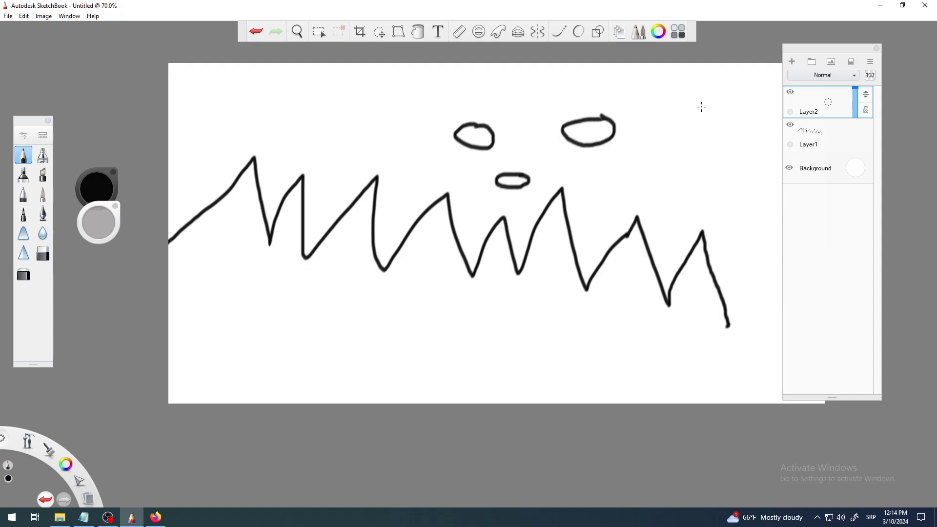
{"action": "mouse_move", "coordinate": [691, 106]}
{"action": "left_mouse_down"}
{"action": "mouse_move", "coordinate": [656, 128]}
{"action": "mouse_move", "coordinate": [716, 129]}
{"action": "mouse_move", "coordinate": [689, 107]}
{"action": "left_mouse_up"}
{"action": "mouse_move", "coordinate": [659, 169]}
{"action": "left_mouse_down"}
{"action": "mouse_move", "coordinate": [687, 185]}
{"action": "mouse_move", "coordinate": [660, 168]}
{"action": "left_mouse_up"}
{"action": "mouse_move", "coordinate": [400, 101]}
{"action": "left_mouse_down"}
{"action": "mouse_move", "coordinate": [382, 115]}
{"action": "mouse_move", "coordinate": [402, 102]}
{"action": "left_mouse_up"}
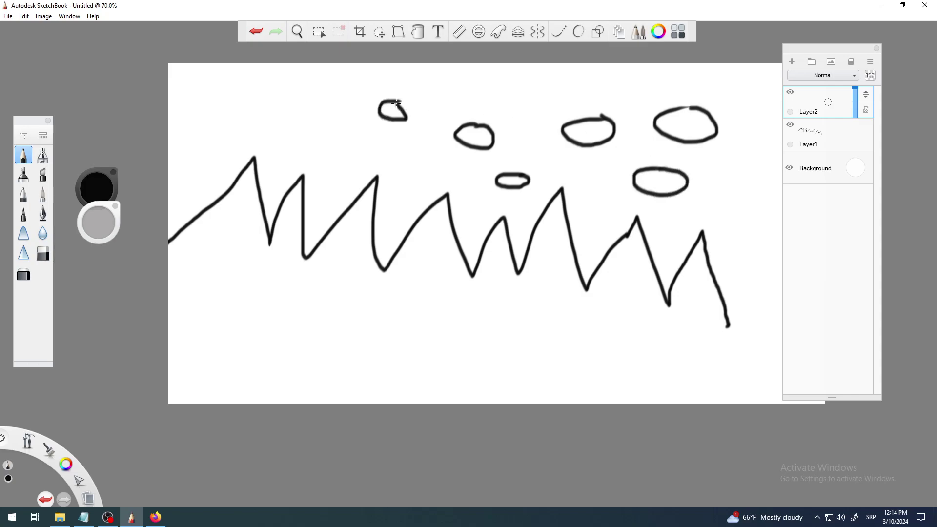
Draw another oval on Layer2 above the zigzag's first two peaks, and hide and show the layer once.
{"action": "mouse_move", "coordinate": [318, 106]}
{"action": "left_mouse_down"}
{"action": "mouse_move", "coordinate": [299, 109]}
{"action": "mouse_move", "coordinate": [305, 135]}
{"action": "mouse_move", "coordinate": [316, 106]}
{"action": "left_mouse_up"}
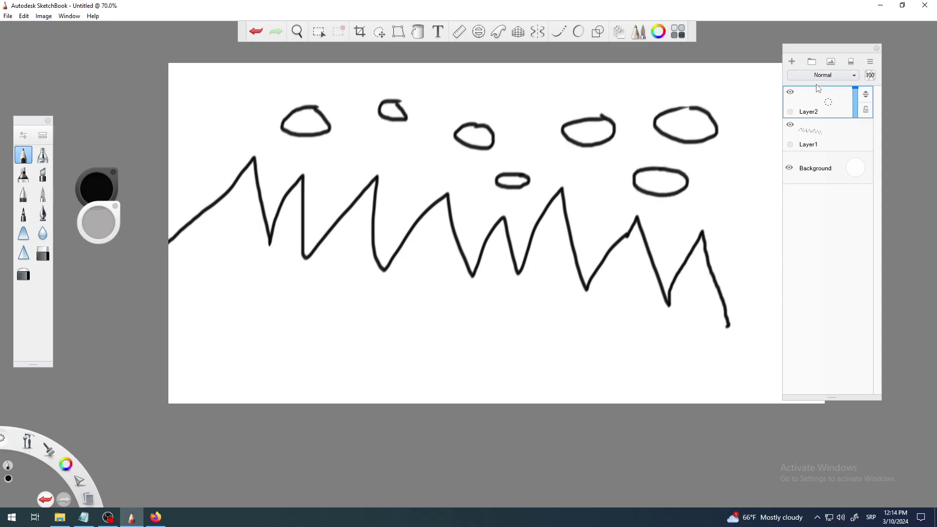
{"action": "left_click", "coordinate": [791, 94]}
{"action": "left_click", "coordinate": [791, 94]}
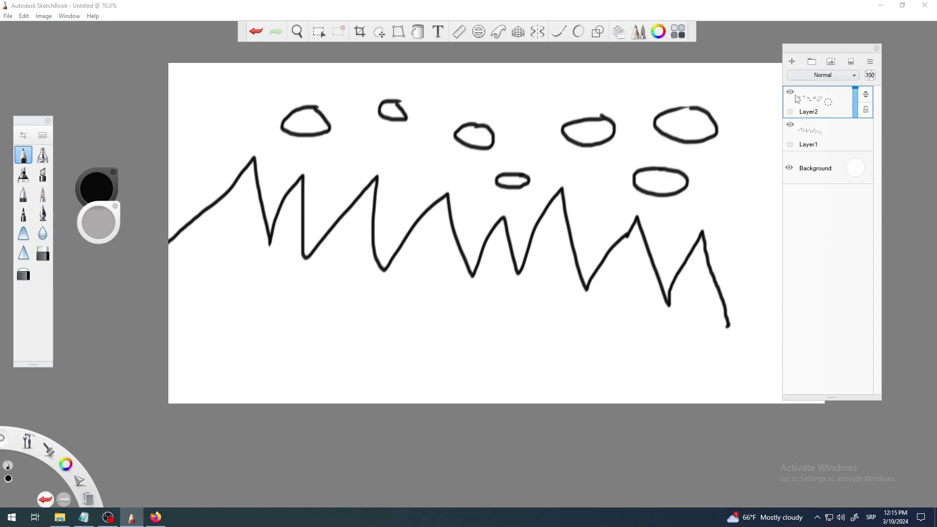
Hide and show Layer2 repeatedly and Layer1 once to compare their contents, leaving both layers visible.
{"action": "left_click", "coordinate": [790, 93]}
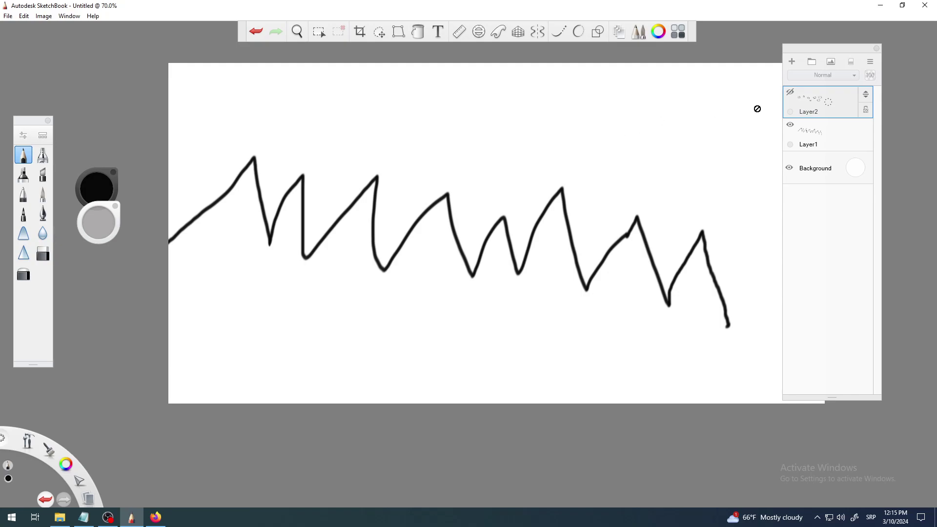
{"action": "left_click", "coordinate": [791, 93]}
{"action": "left_click", "coordinate": [791, 93]}
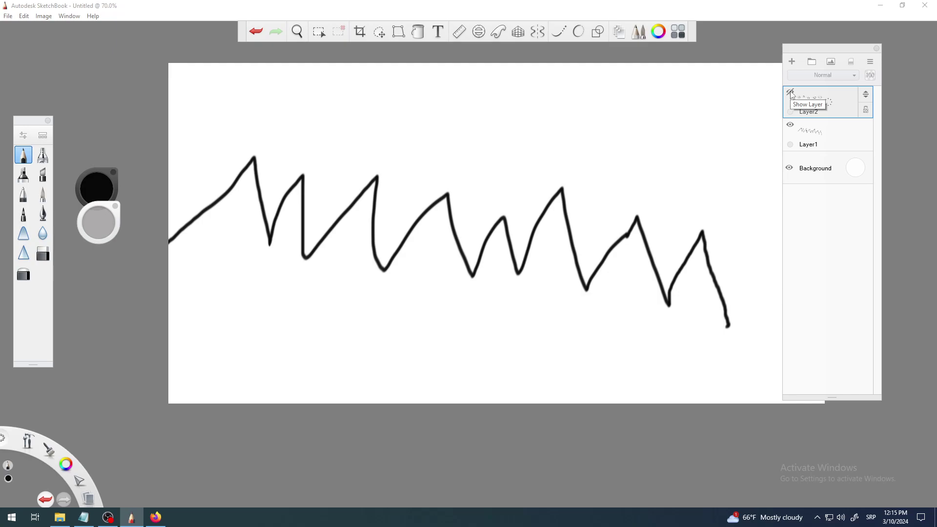
{"action": "left_click", "coordinate": [790, 93]}
{"action": "left_click", "coordinate": [791, 93]}
{"action": "left_click", "coordinate": [790, 93]}
{"action": "left_click", "coordinate": [791, 93]}
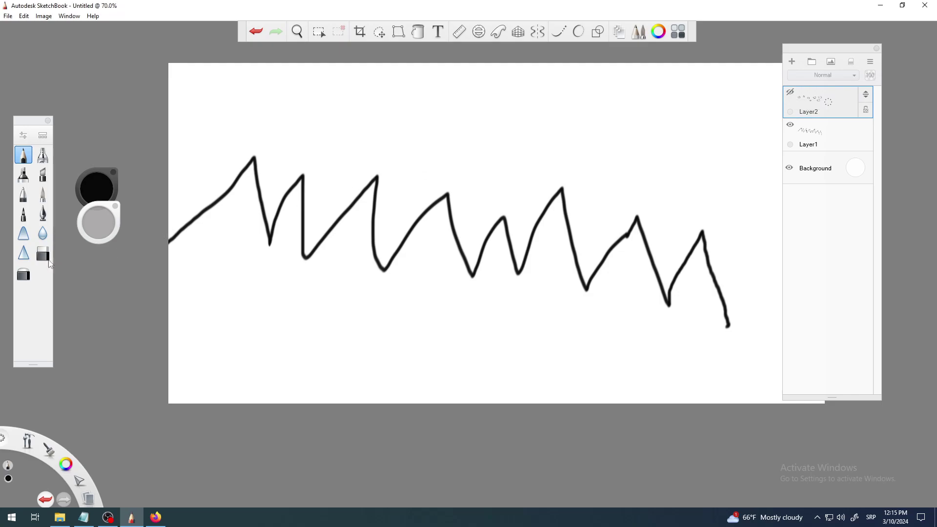
{"action": "left_click", "coordinate": [791, 93]}
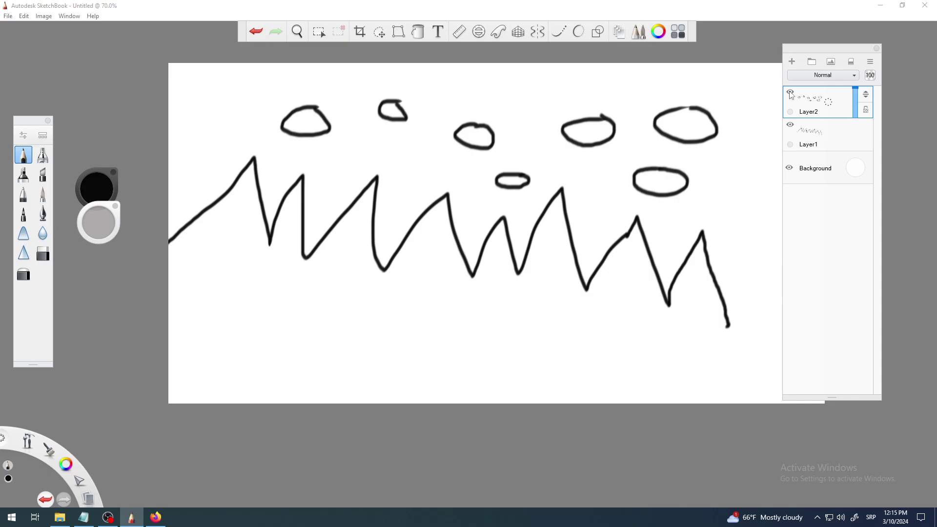
{"action": "left_click", "coordinate": [791, 93]}
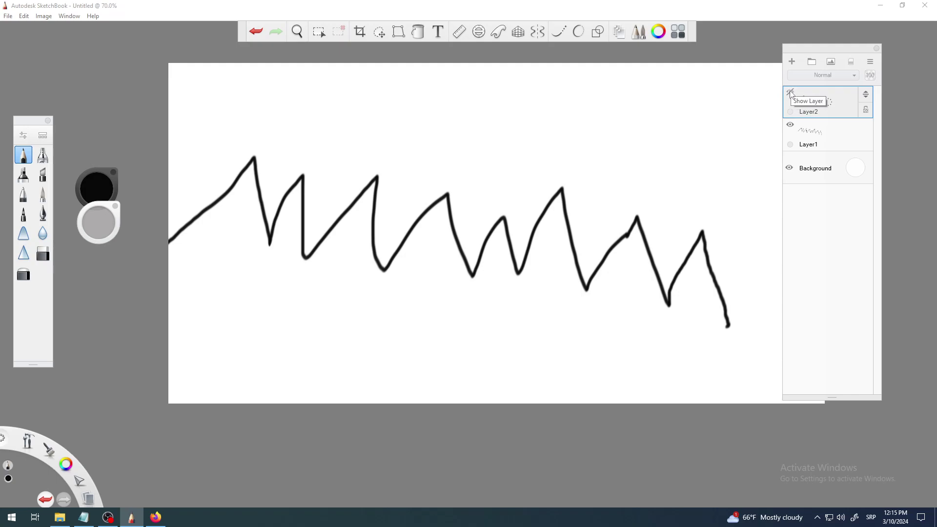
{"action": "left_click", "coordinate": [790, 93]}
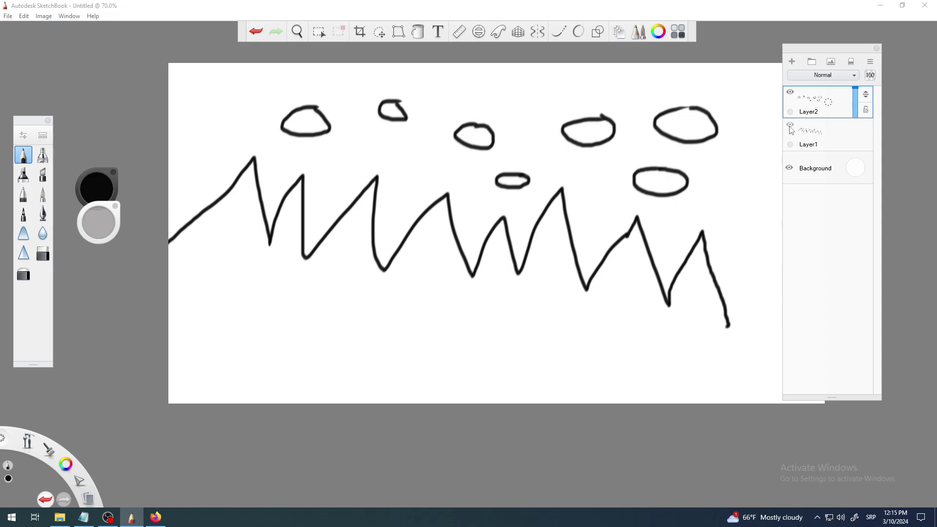
{"action": "left_click", "coordinate": [791, 126]}
{"action": "left_click", "coordinate": [791, 126]}
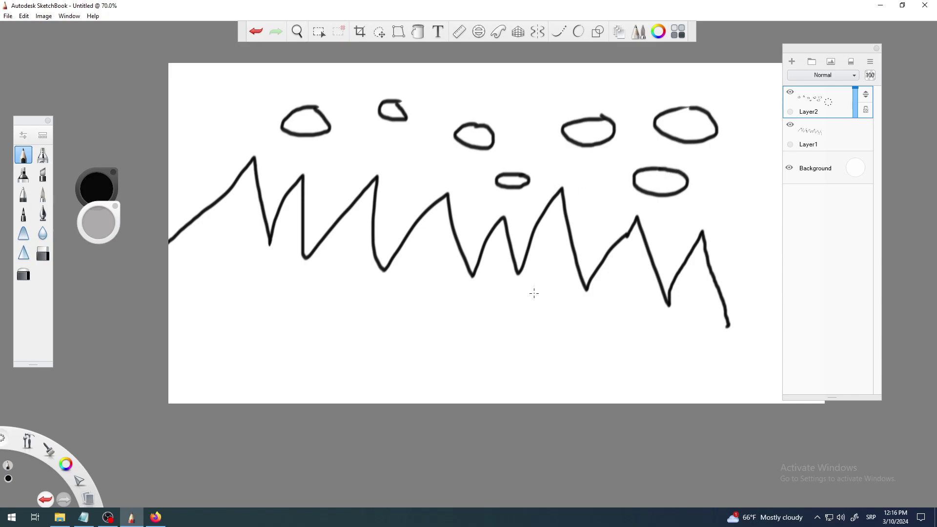
Move the Layer Editor farther off the drawing, and with Layer1 active reposition the canvas between the floating panels.
{"action": "left_click_drag", "start_coordinate": [822, 53], "coordinate": [847, 65]}
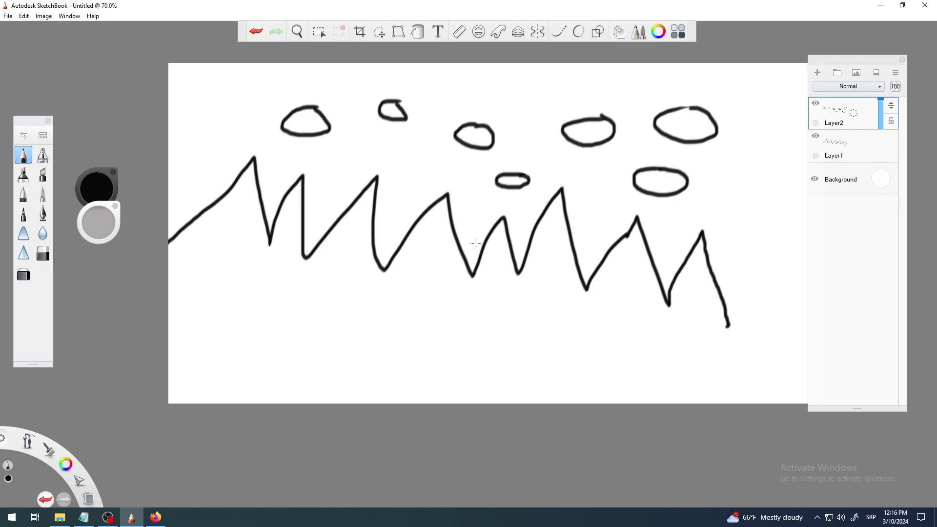
{"action": "left_click", "coordinate": [846, 151]}
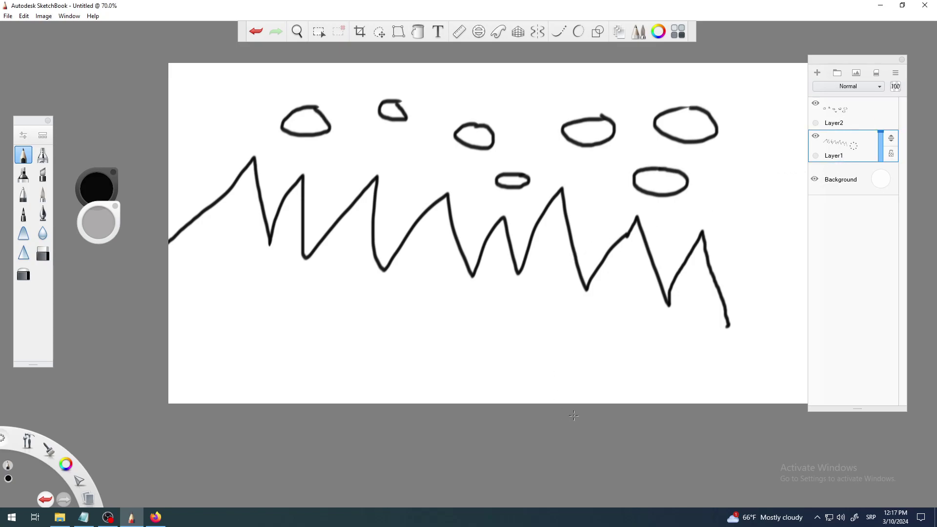
{"action": "key", "text": "space"}
{"action": "left_click", "coordinate": [298, 32]}
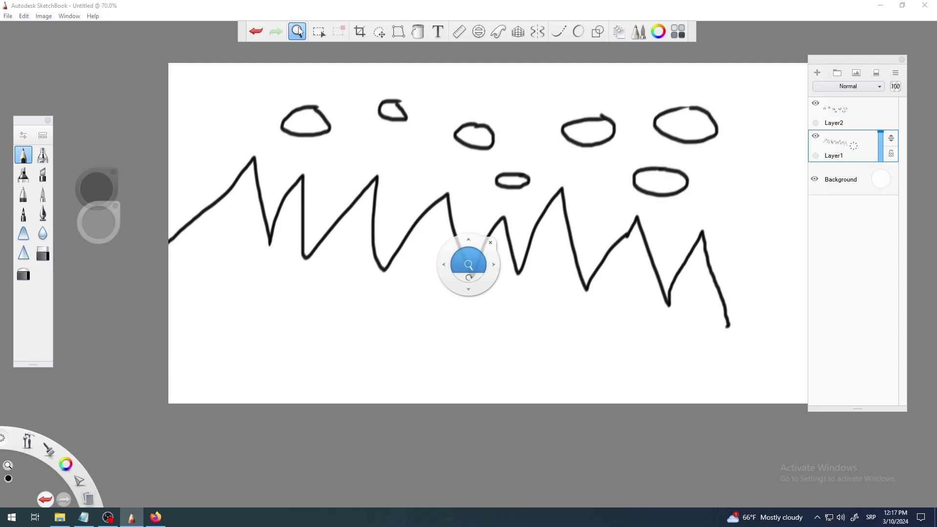
{"action": "left_click", "coordinate": [298, 32]}
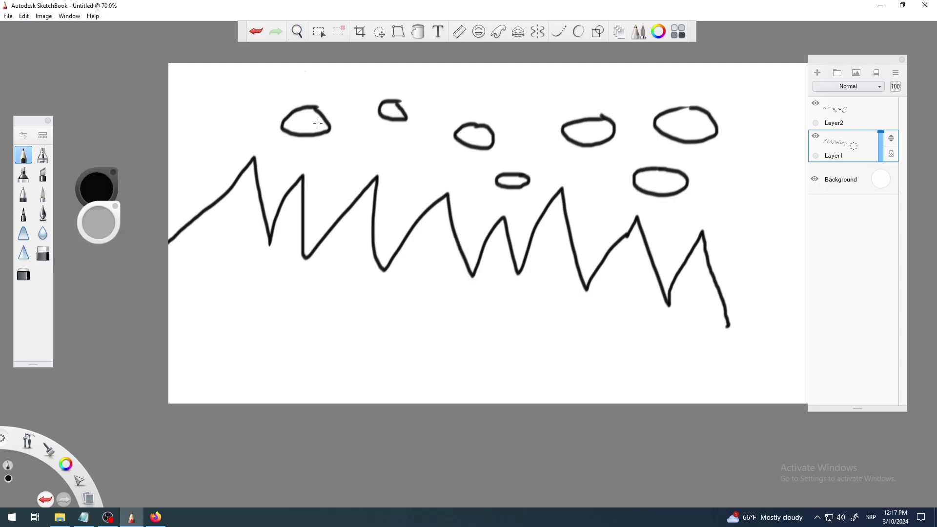
{"action": "key", "text": "space"}
{"action": "left_click_drag", "start_coordinate": [482, 362], "coordinate": [431, 391]}
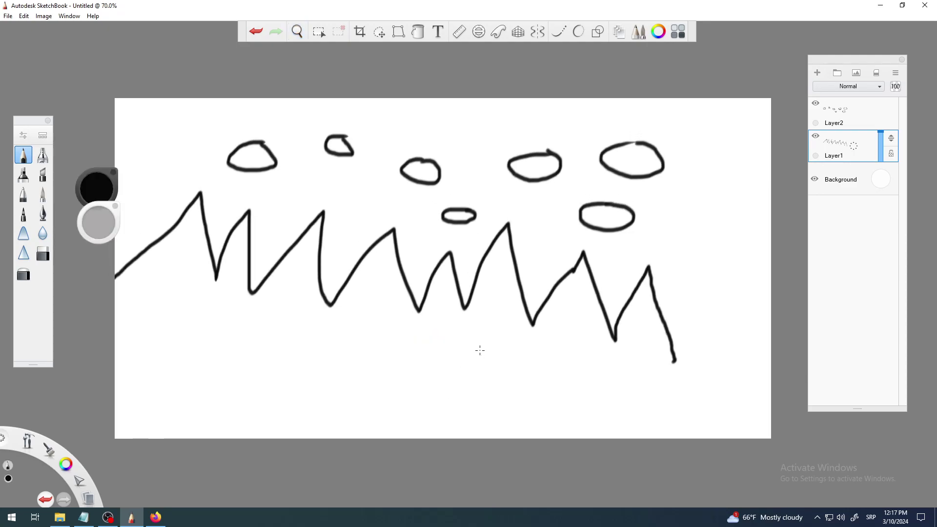
{"action": "key", "text": "space"}
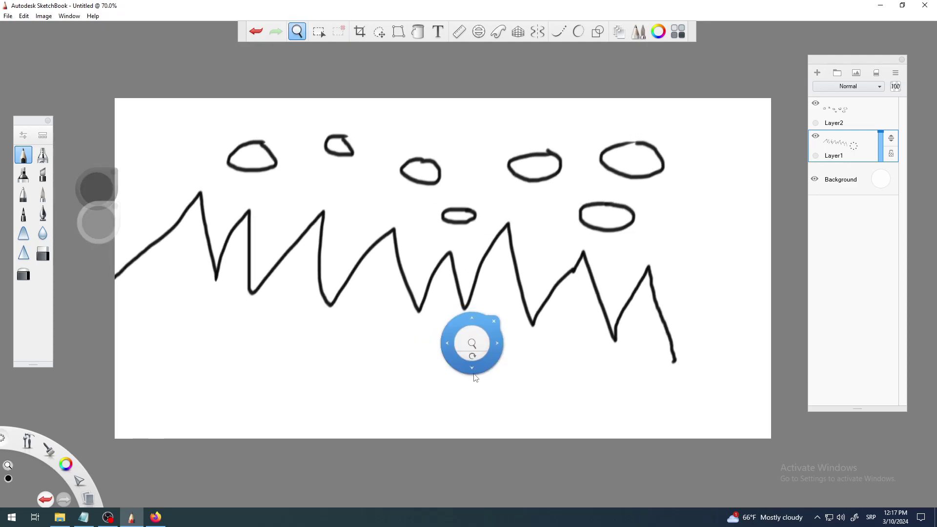
{"action": "left_click_drag", "start_coordinate": [477, 378], "coordinate": [489, 362]}
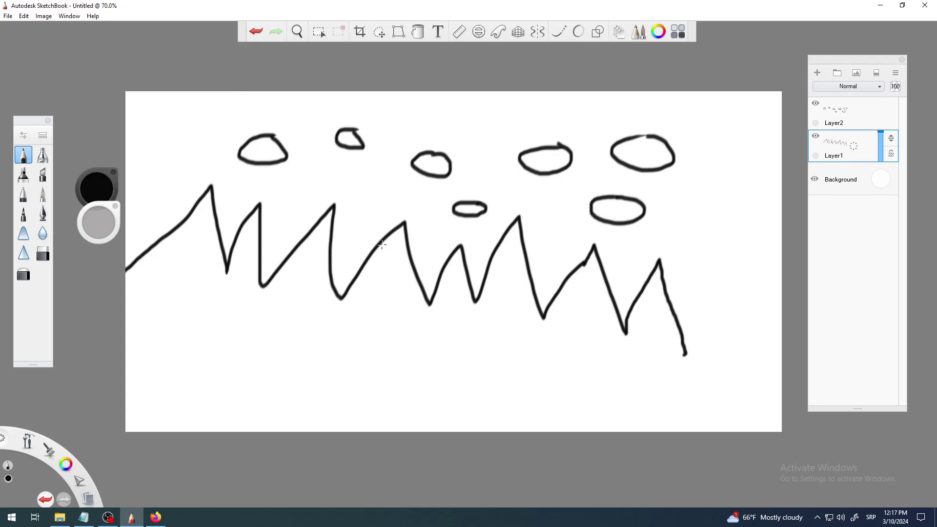
Move Layer1's entire zigzag line down below the ovals and stretch it across the canvas's full width.
{"action": "left_click", "coordinate": [381, 32]}
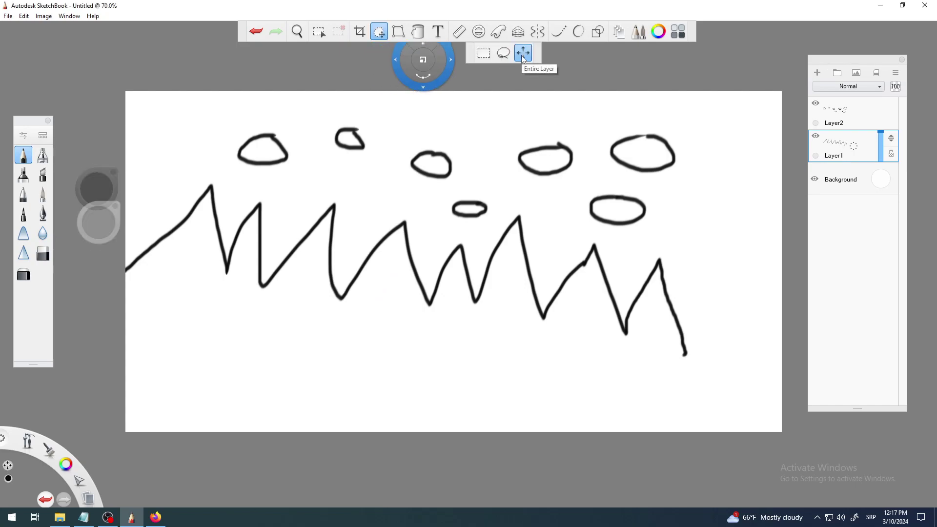
{"action": "left_click", "coordinate": [380, 32]}
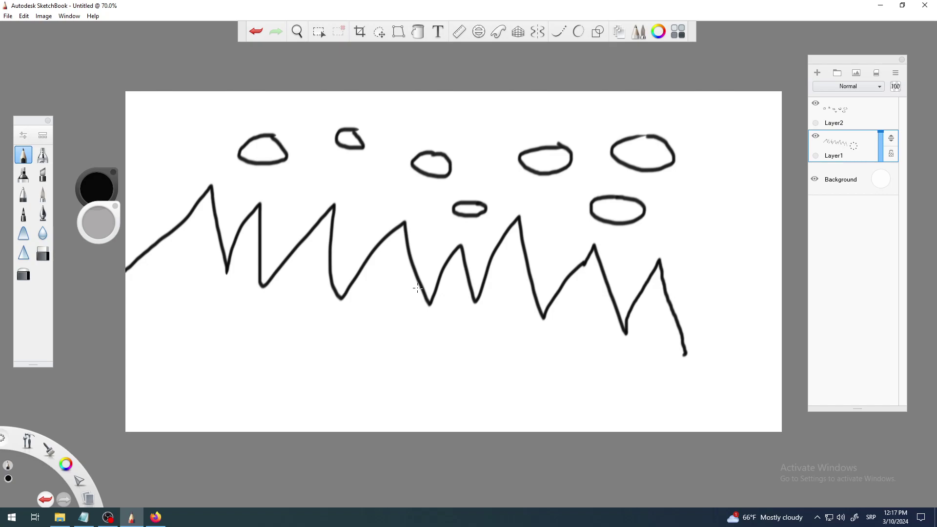
{"action": "key", "text": "space"}
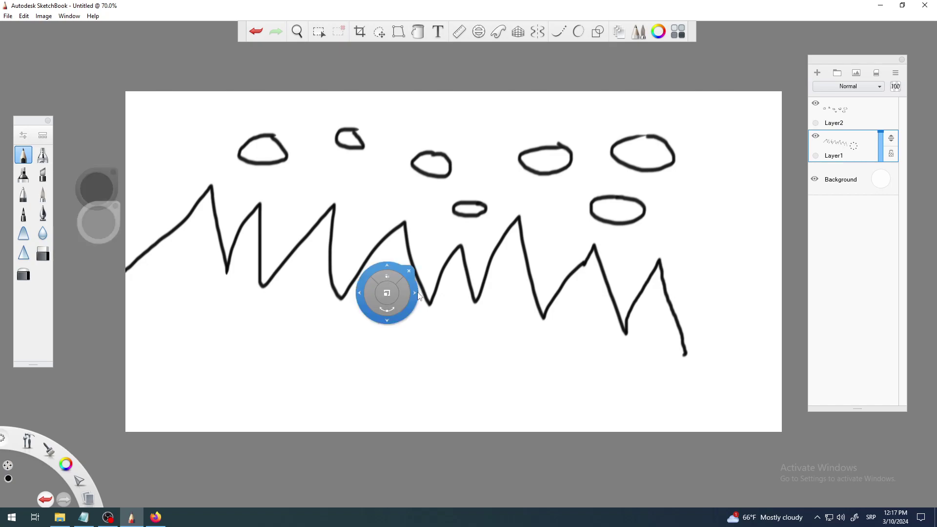
{"action": "key", "text": "space"}
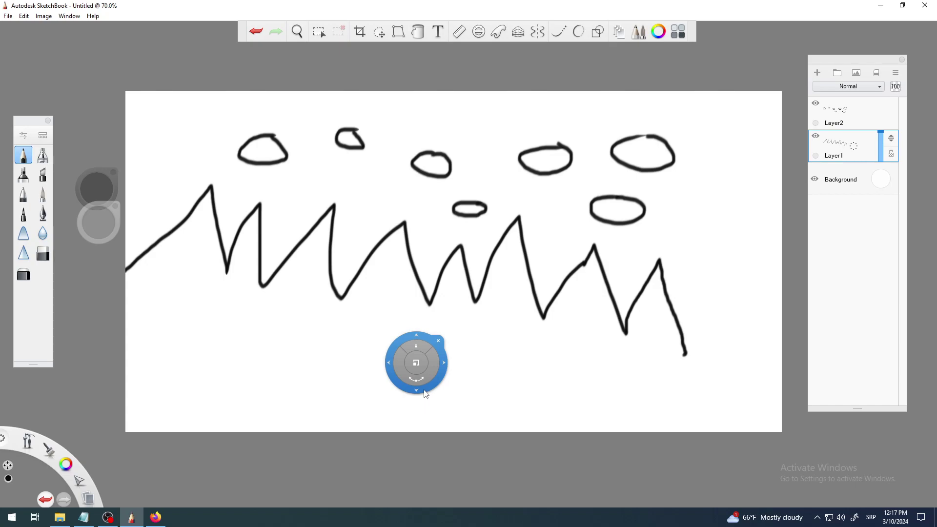
{"action": "left_click_drag", "start_coordinate": [424, 393], "coordinate": [487, 437]}
{"action": "left_click", "coordinate": [489, 418]}
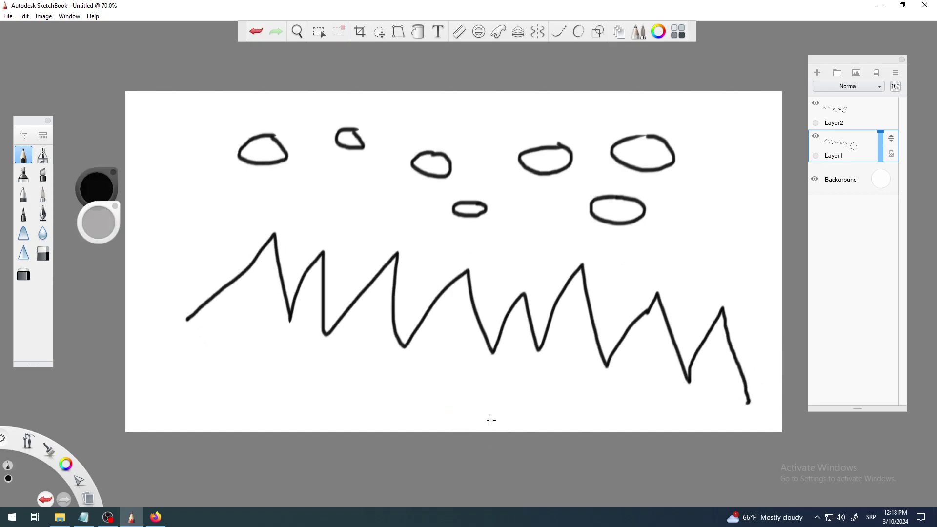
{"action": "mouse_move", "coordinate": [499, 405]}
{"action": "left_mouse_down"}
{"action": "mouse_move", "coordinate": [513, 381]}
{"action": "mouse_move", "coordinate": [498, 432]}
{"action": "mouse_move", "coordinate": [514, 390]}
{"action": "mouse_move", "coordinate": [500, 410]}
{"action": "mouse_move", "coordinate": [478, 413]}
{"action": "mouse_move", "coordinate": [486, 422]}
{"action": "mouse_move", "coordinate": [488, 382]}
{"action": "mouse_move", "coordinate": [483, 412]}
{"action": "mouse_move", "coordinate": [474, 408]}
{"action": "left_mouse_up"}
{"action": "key", "text": "Return"}
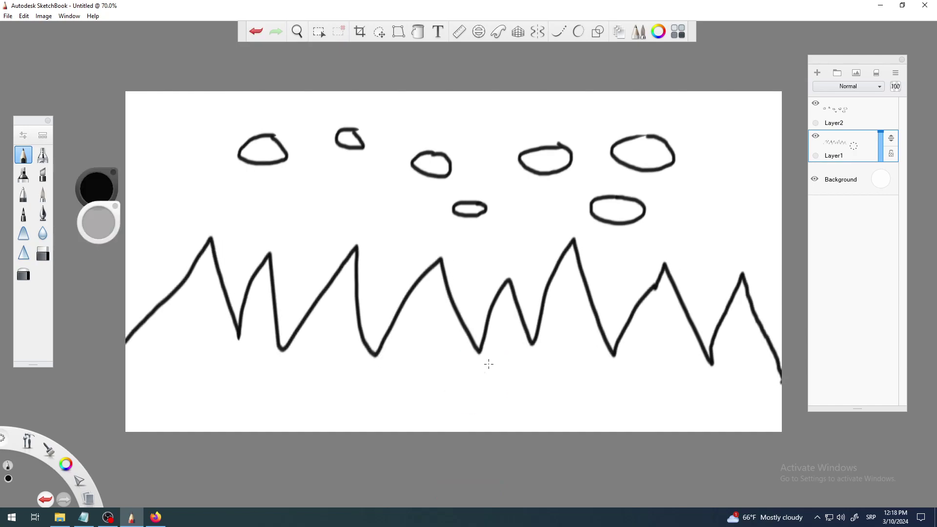
Move all of Layer2's ovals down so they overlap the zigzag line.
{"action": "left_click", "coordinate": [848, 119]}
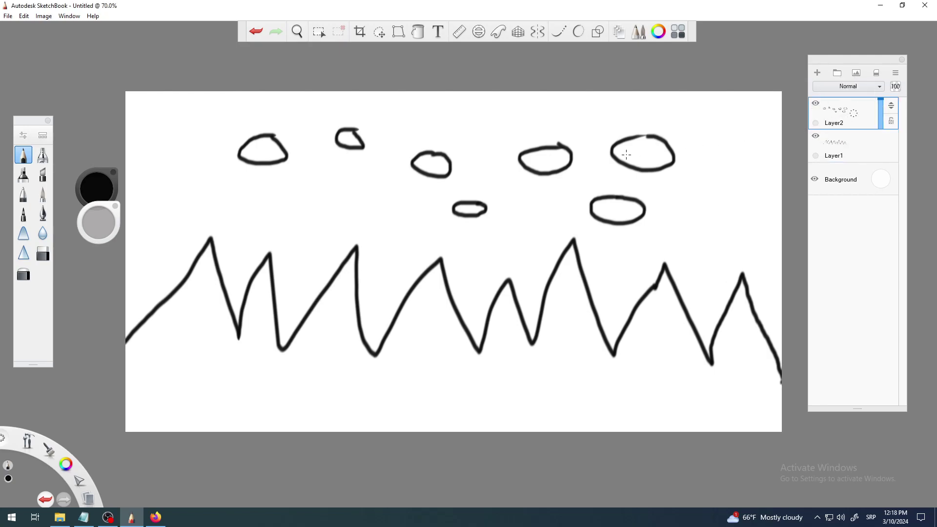
{"action": "key", "text": "space"}
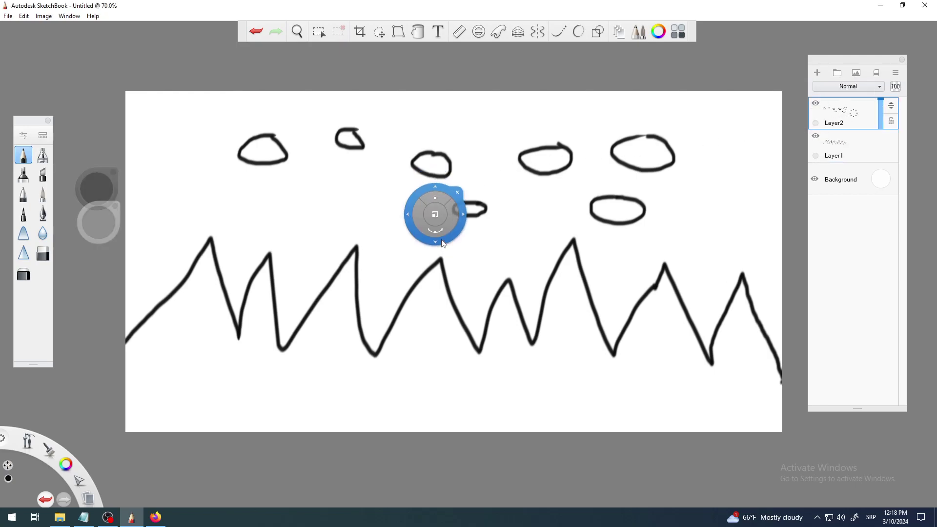
{"action": "left_click_drag", "start_coordinate": [441, 239], "coordinate": [414, 363]}
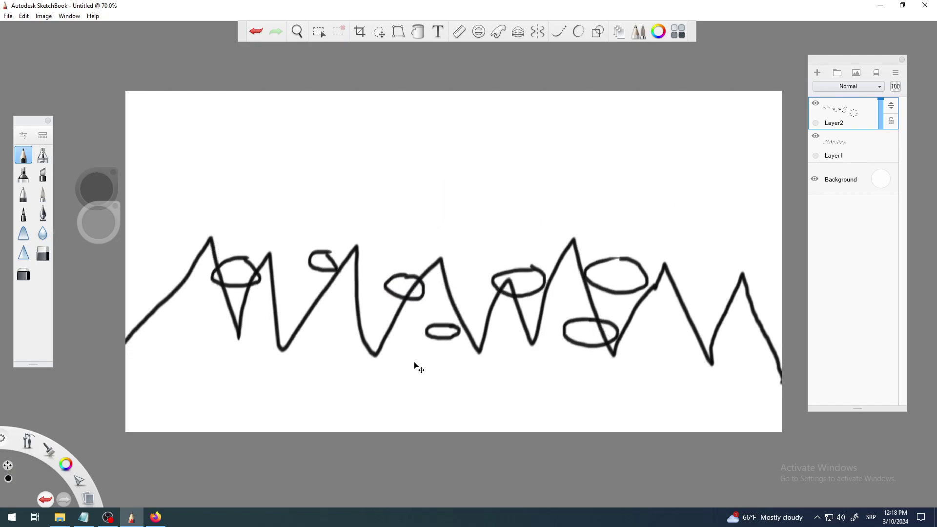
{"action": "key", "text": "space"}
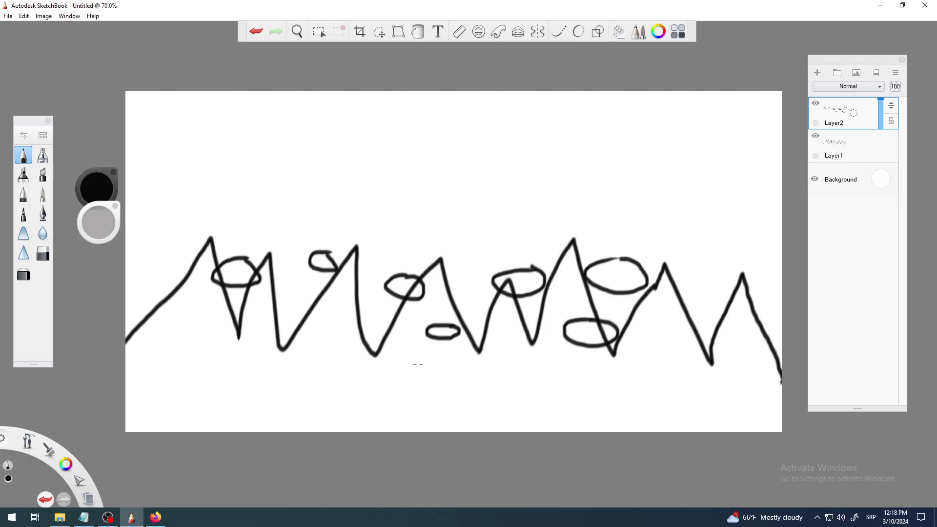
Select Layer2 and Layer1 together and move both drawings up on the canvas as one.
{"action": "left_click", "coordinate": [855, 152], "text": "shift"}
{"action": "left_click", "coordinate": [852, 126]}
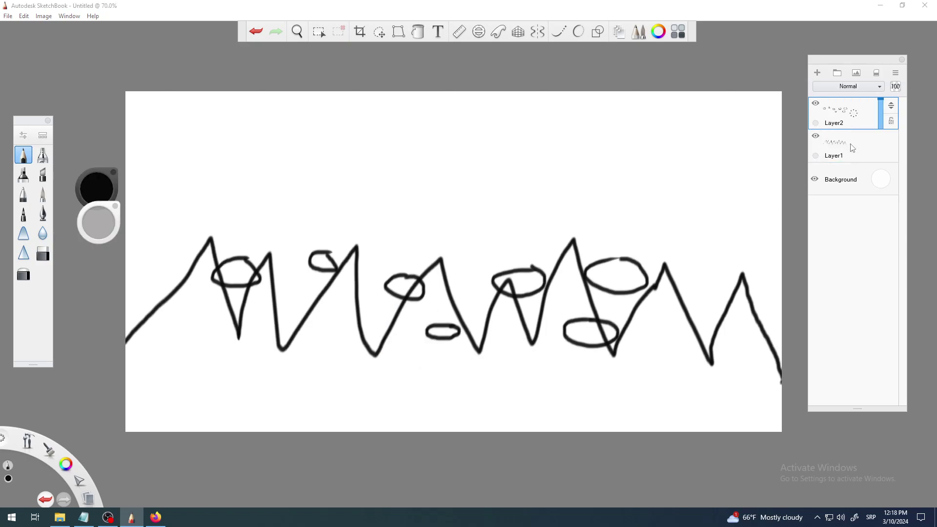
{"action": "left_click", "coordinate": [853, 149], "text": "shift"}
{"action": "key", "text": "space"}
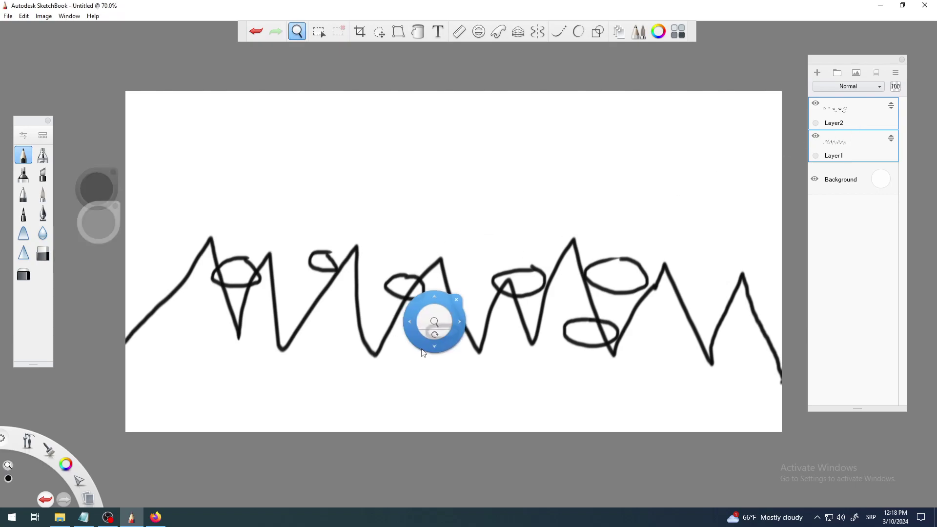
{"action": "left_click_drag", "start_coordinate": [436, 347], "coordinate": [442, 289]}
{"action": "key", "text": "space"}
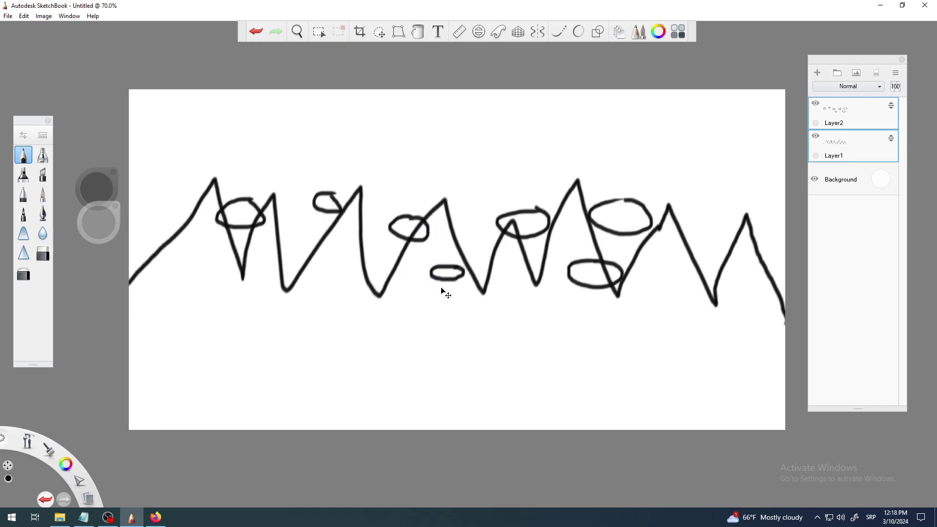
Switch between selecting single layers and both layers together, leaving only Layer1 active.
{"action": "left_click", "coordinate": [811, 127]}
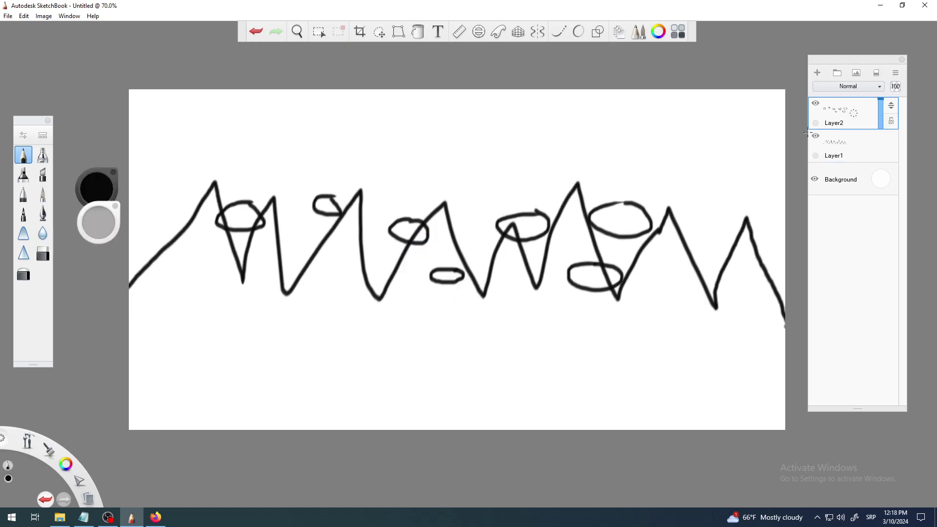
{"action": "left_click", "coordinate": [859, 146]}
{"action": "left_click", "coordinate": [859, 126]}
{"action": "left_click", "coordinate": [860, 146]}
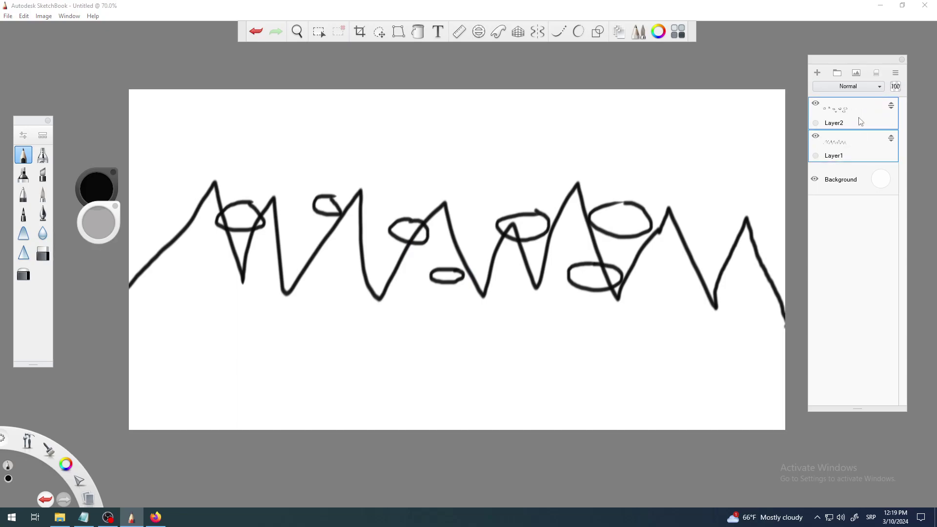
{"action": "left_click", "coordinate": [860, 123]}
{"action": "left_click", "coordinate": [860, 148]}
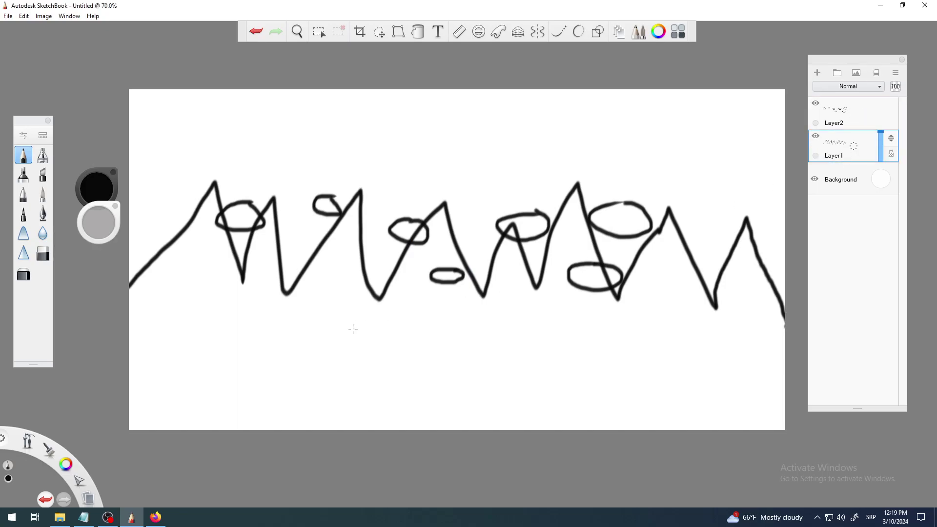
{"action": "left_click", "coordinate": [110, 524]}
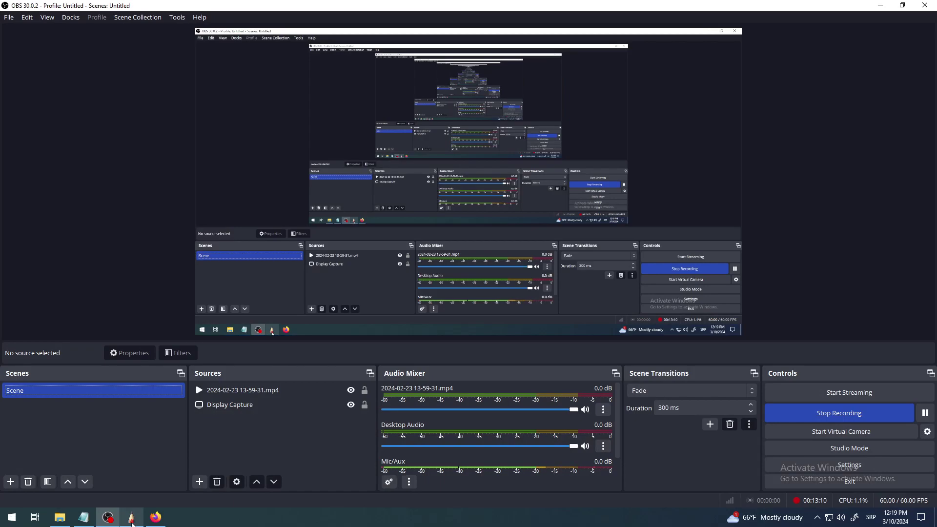
{"action": "left_click", "coordinate": [131, 522]}
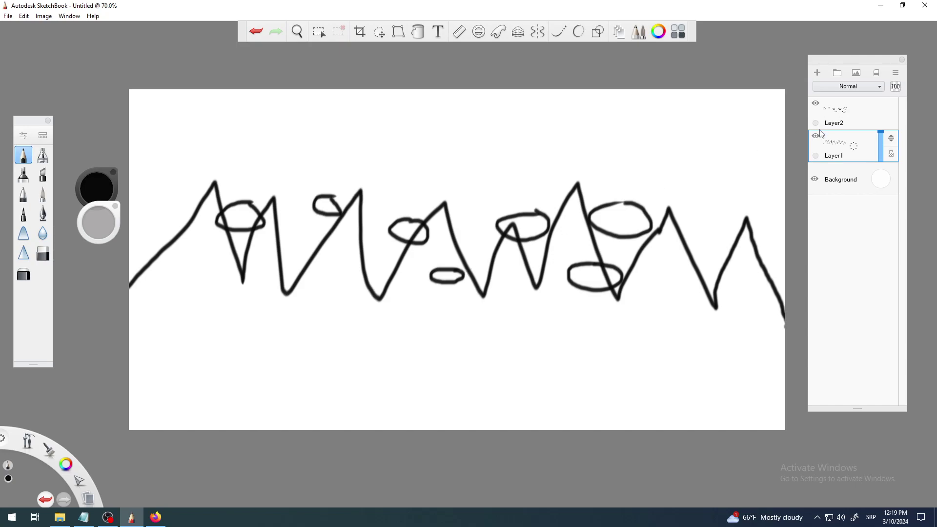
Alternately hide and show Layer2's ovals and Layer1's zigzag, ending with both layers shown.
{"action": "left_click", "coordinate": [816, 104]}
{"action": "left_click", "coordinate": [815, 103]}
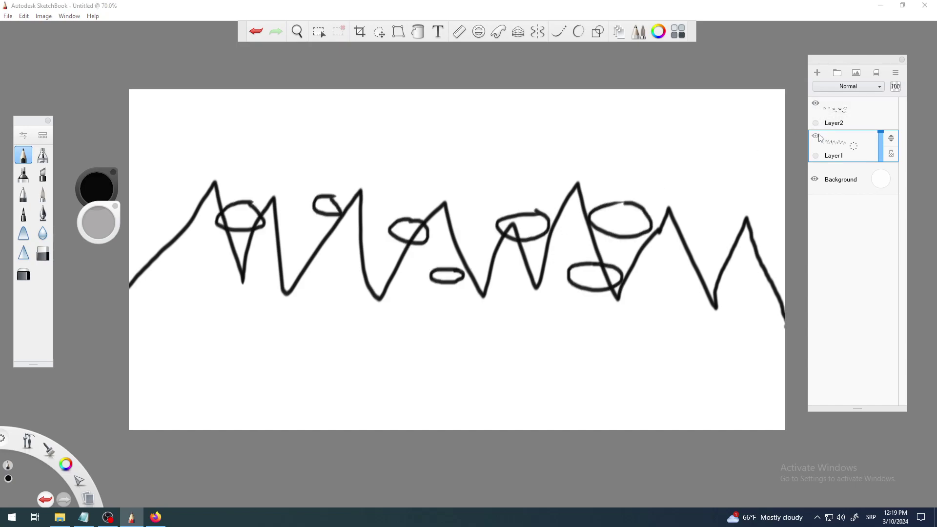
{"action": "left_click", "coordinate": [815, 136]}
{"action": "left_click", "coordinate": [816, 137]}
{"action": "left_click", "coordinate": [816, 105]}
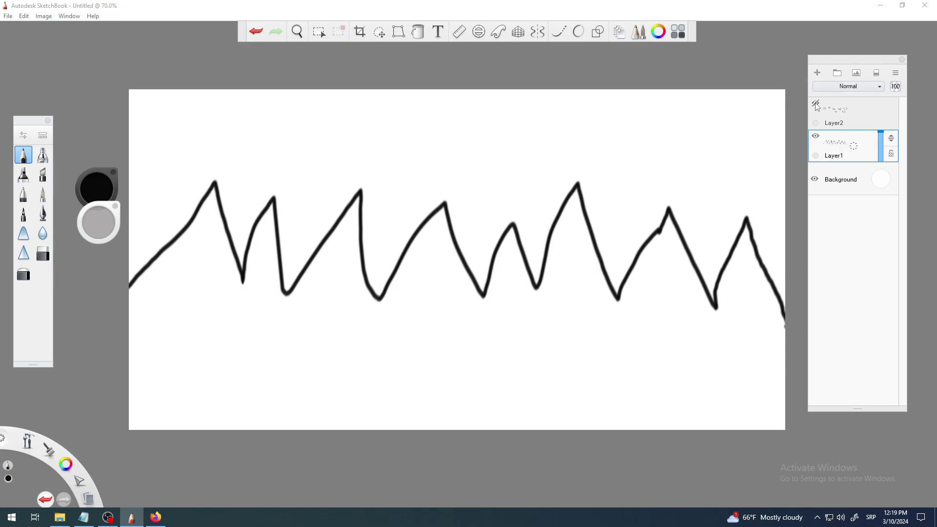
{"action": "left_click", "coordinate": [816, 105]}
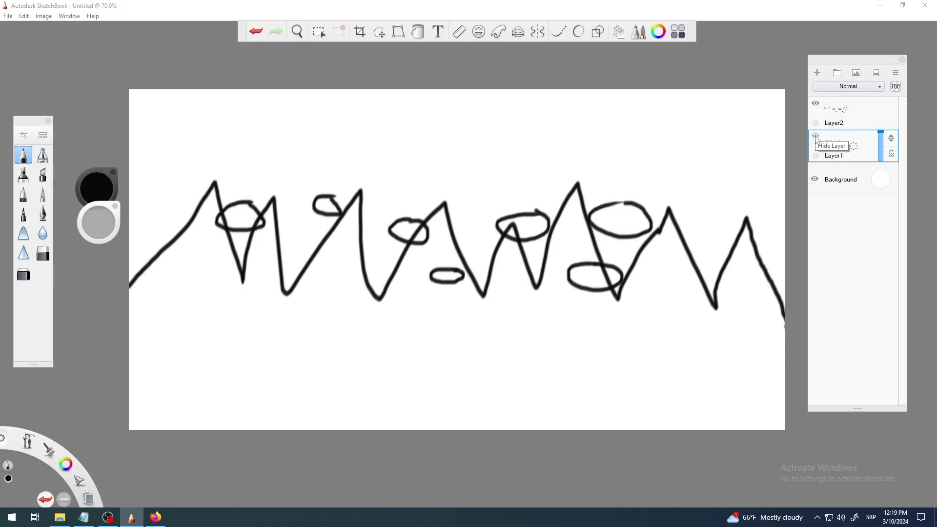
{"action": "left_click", "coordinate": [816, 136]}
{"action": "left_click", "coordinate": [816, 137]}
{"action": "left_click", "coordinate": [816, 104]}
{"action": "left_click", "coordinate": [815, 104]}
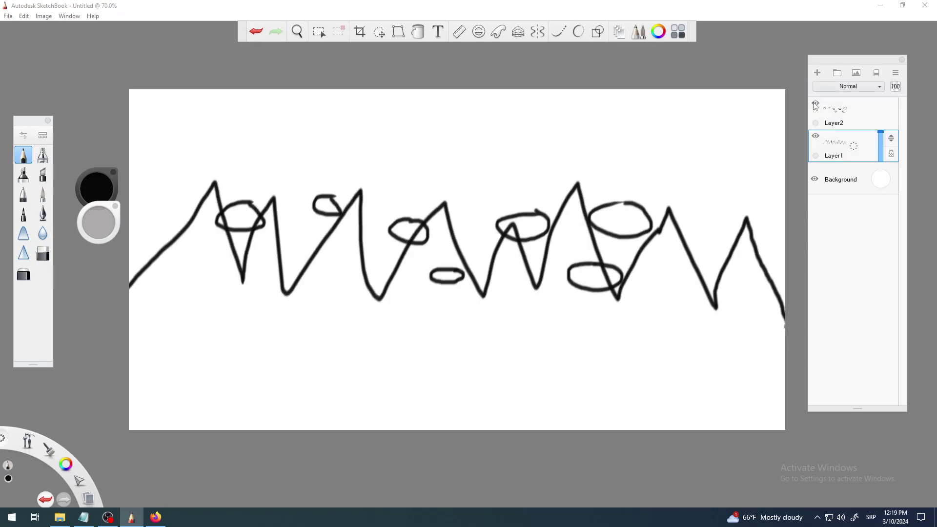